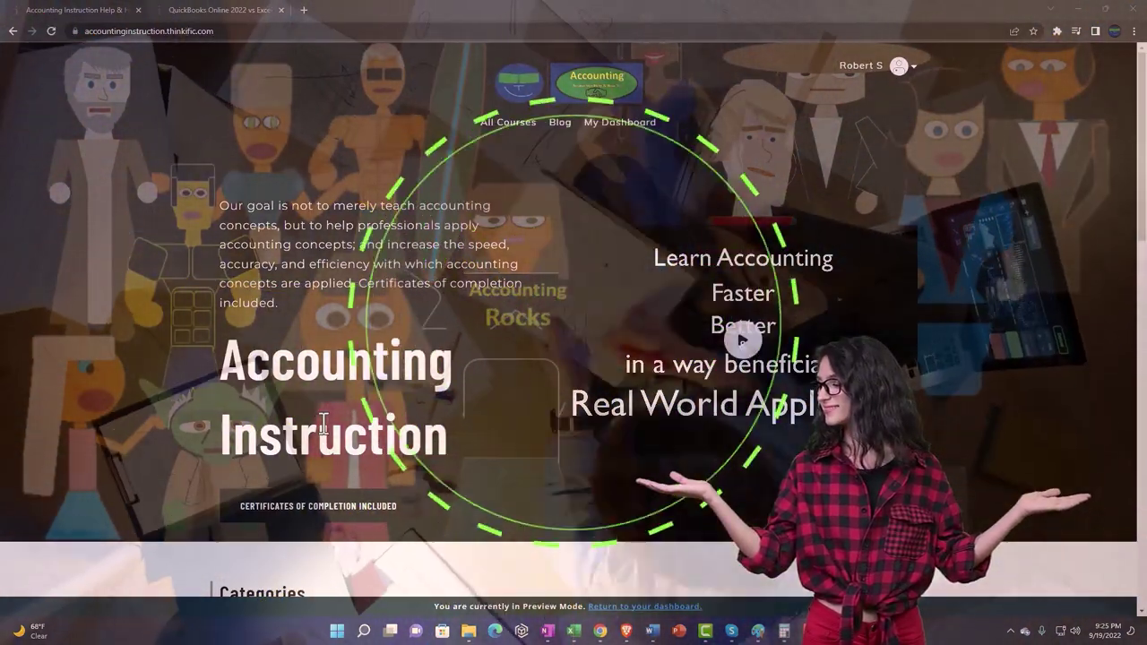
- Browse the accounting course categories, then expand the OneNote - Getting Started 2022 section in the QuickBooks Online 2022 course
scroll(157, 490, "down", 7)
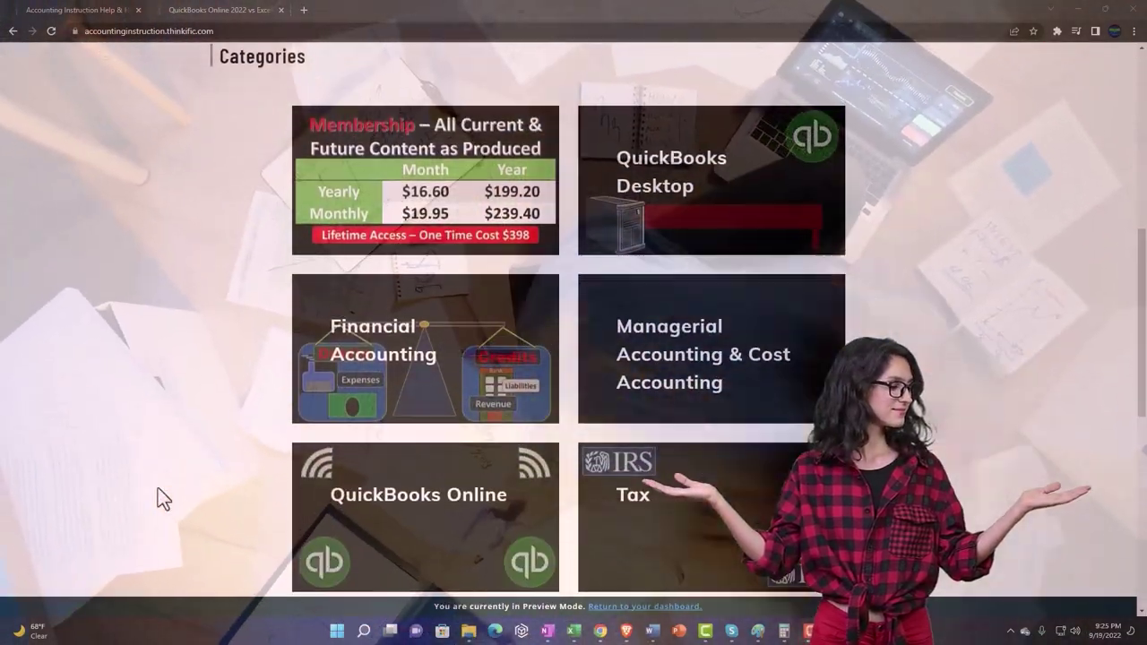
scroll(158, 490, "down", 5)
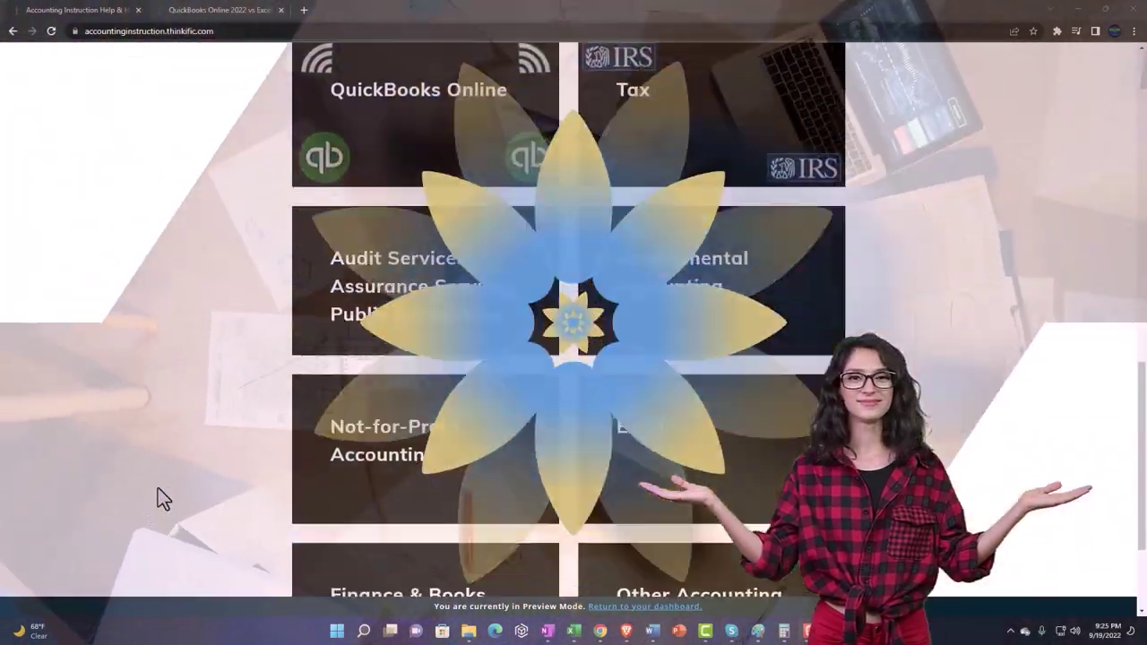
scroll(158, 489, "down", 1)
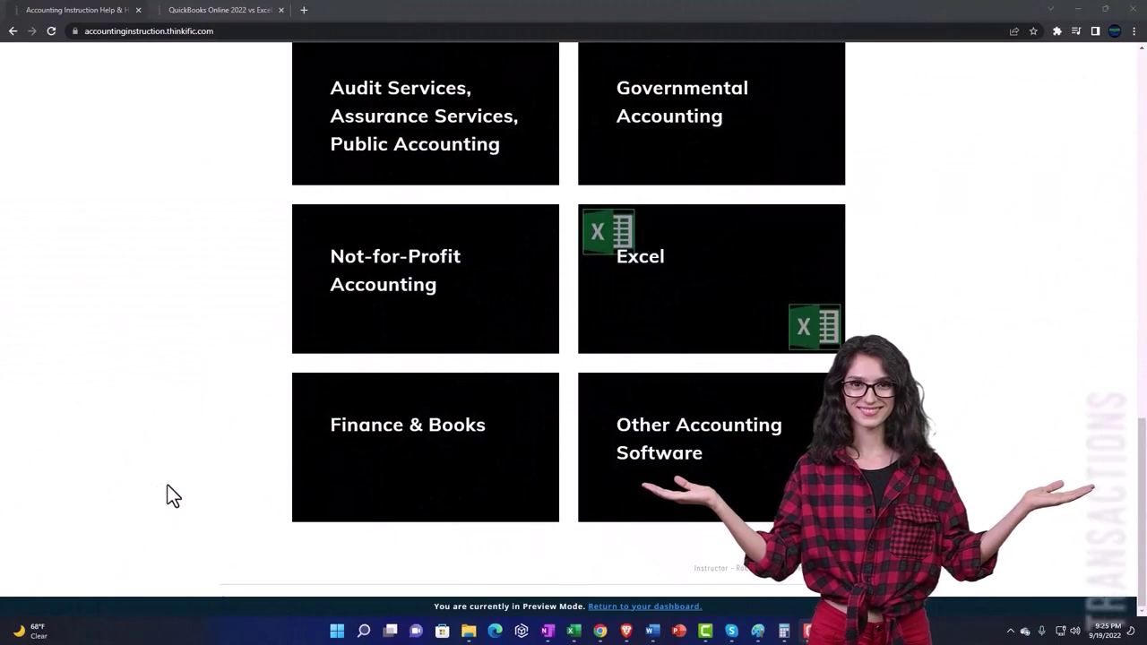
left_click(204, 11)
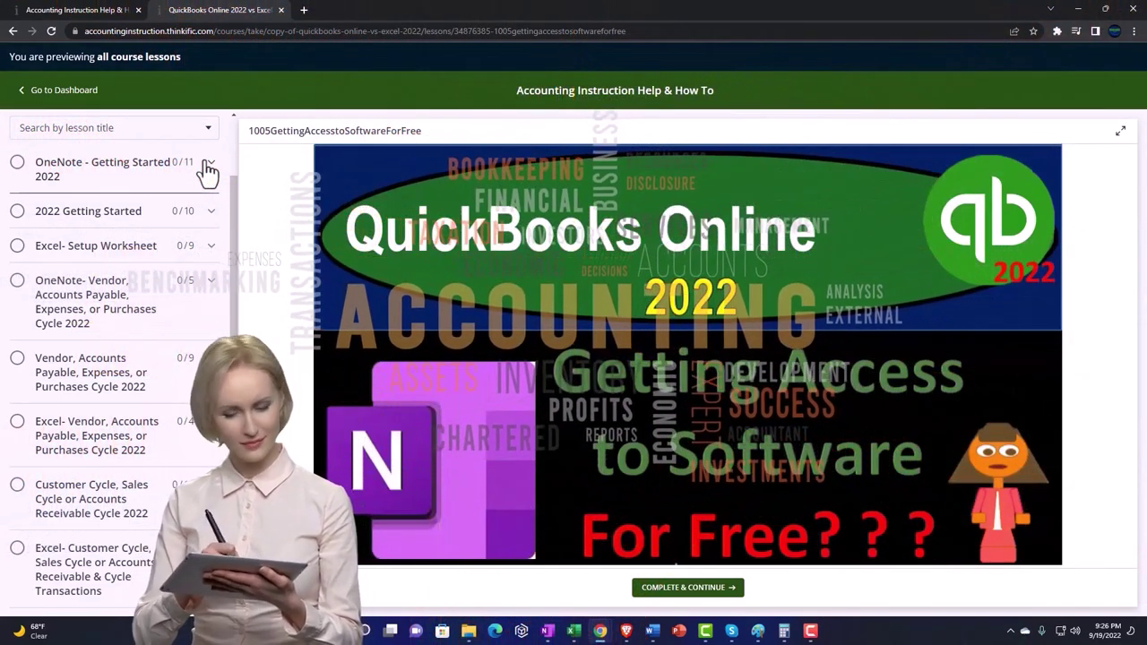
left_click(207, 167)
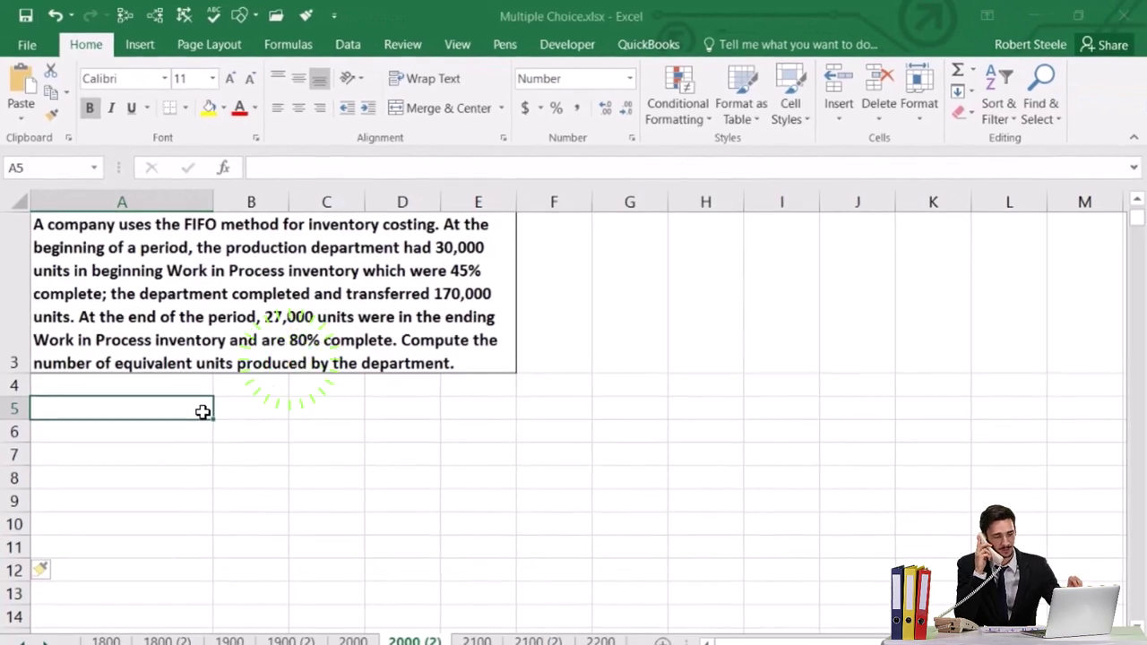
- In Excel, label cell A5 "Beg WIP" and enter 30000 units in B5
type("Beg WIP")
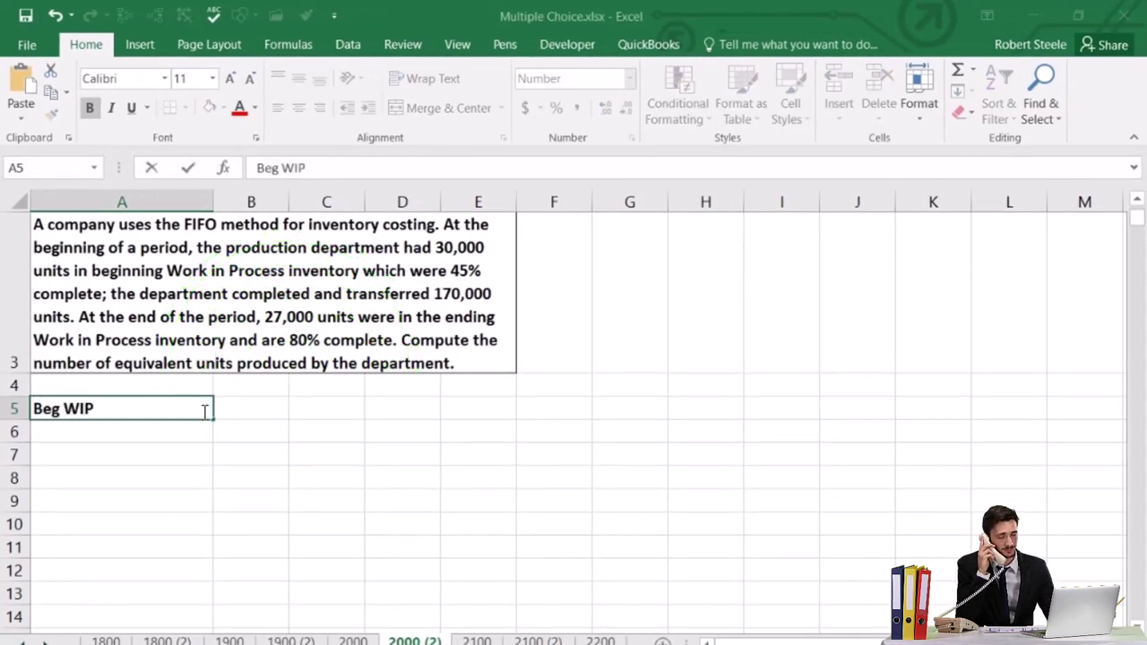
key("Tab")
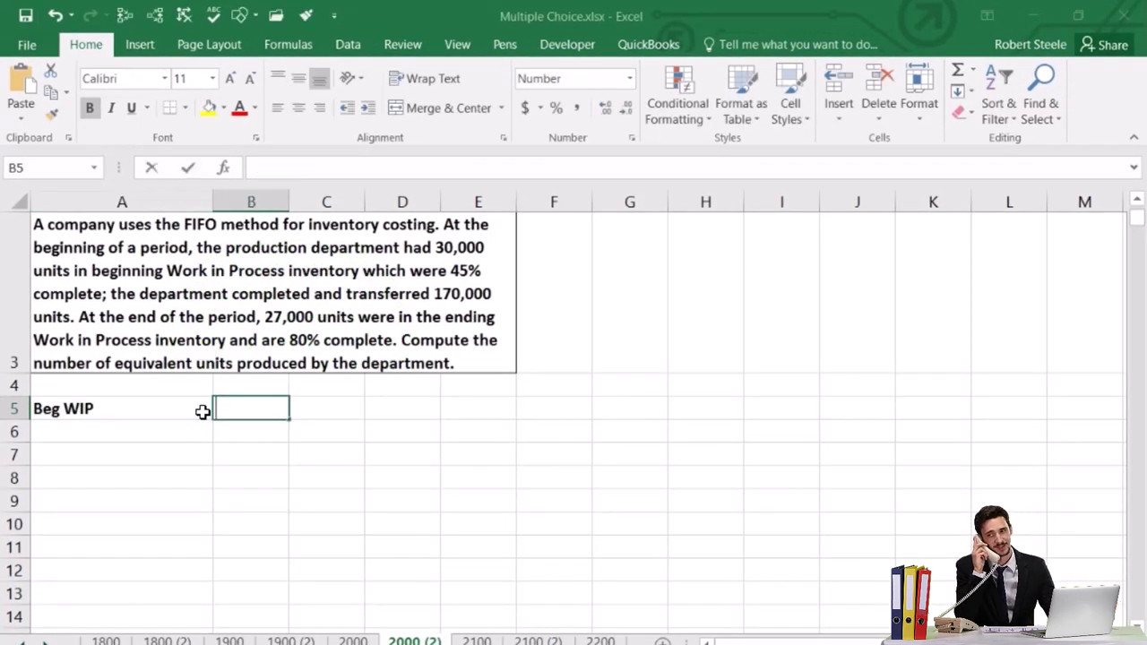
type("30000")
key("Return")
- Enter .45 in C5 as the beginning WIP's completion and format the cell as a percentage
key("Right")
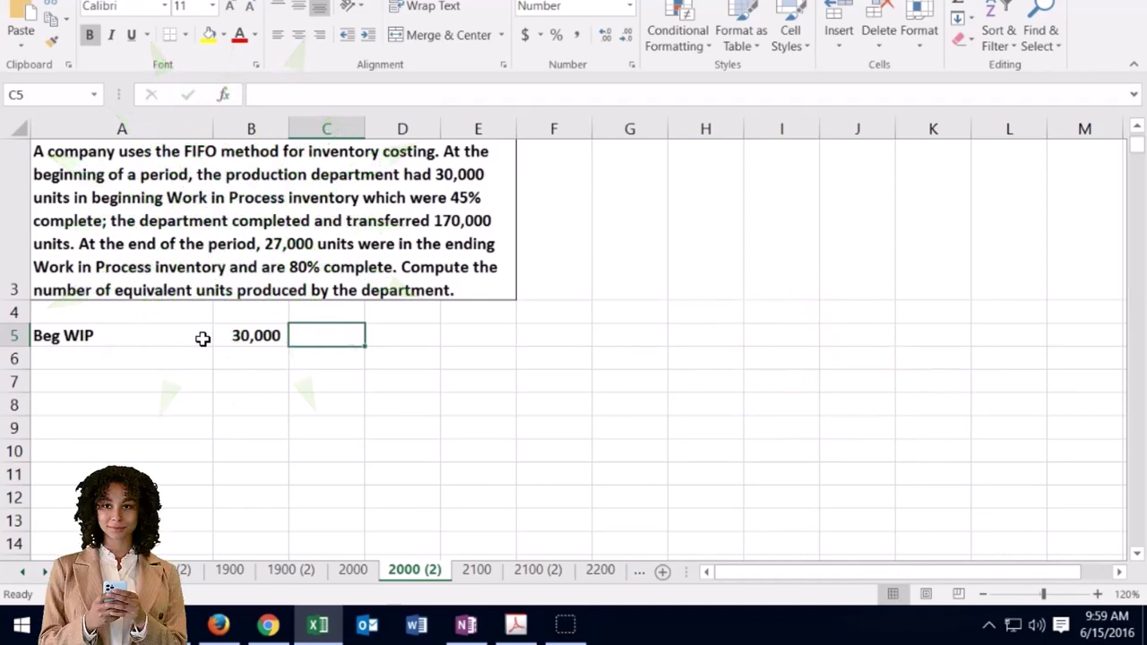
type(".45")
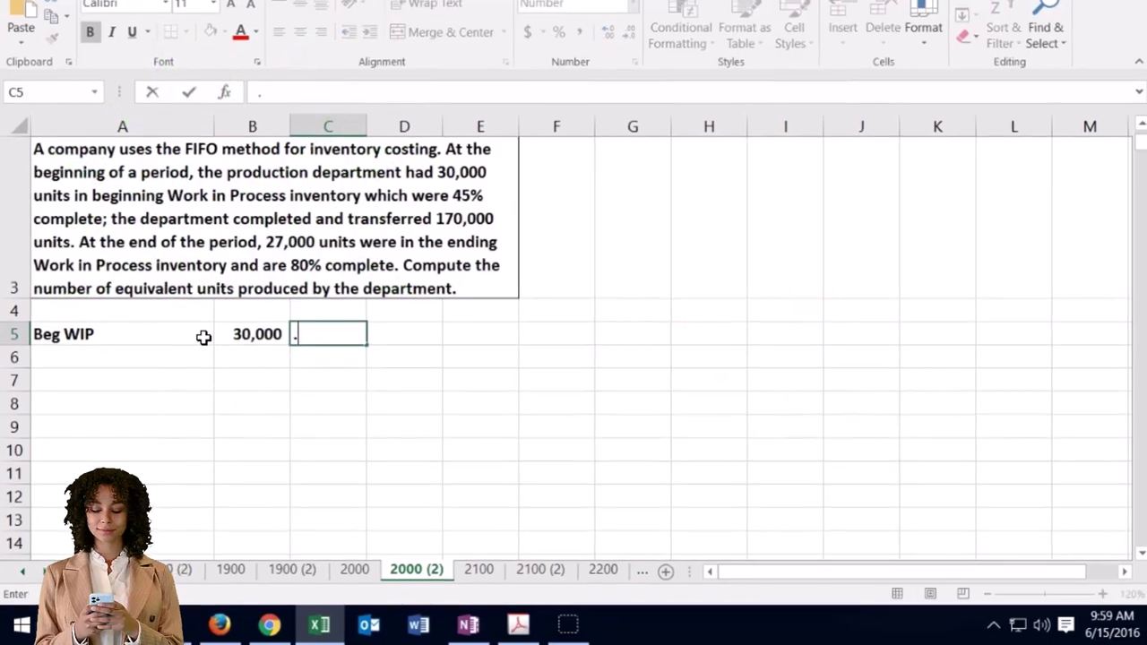
key("ctrl+Return")
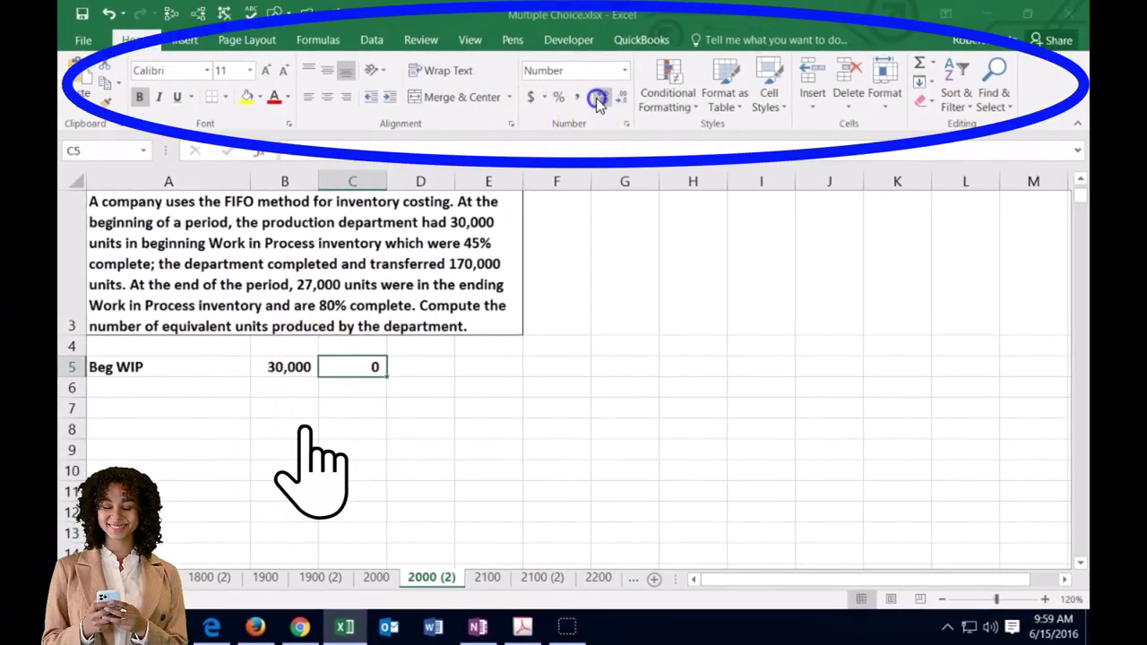
left_click(598, 96)
left_click(599, 96)
left_click(557, 98)
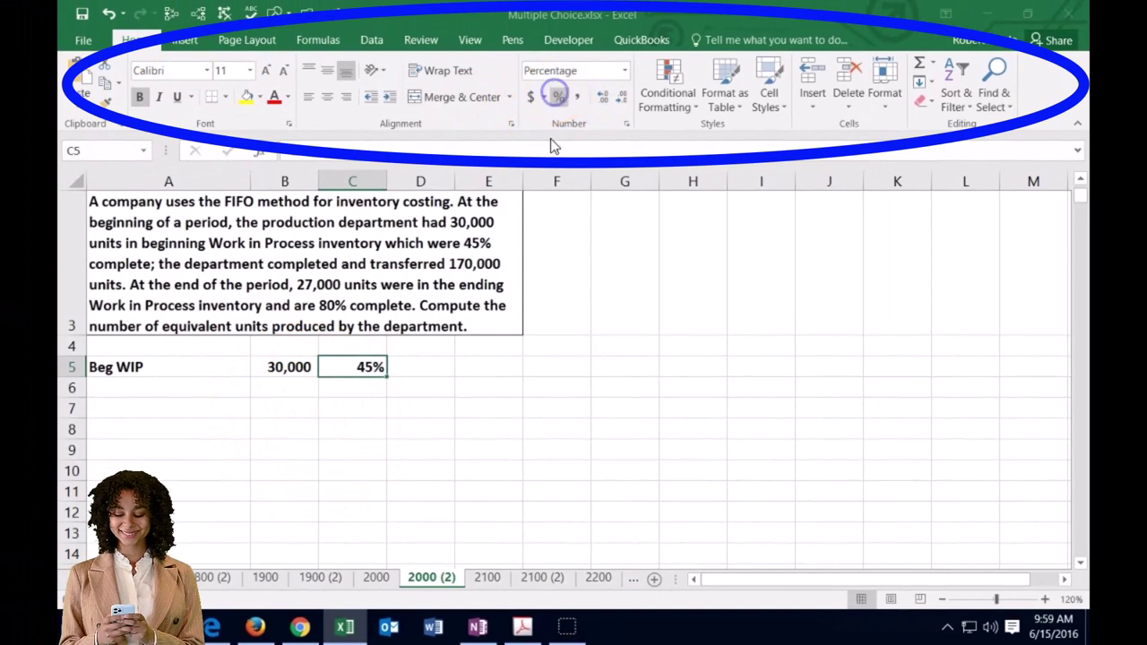
- Calculate the beginning WIP equivalent units in D5 by multiplying B5 by C5
left_click(432, 365)
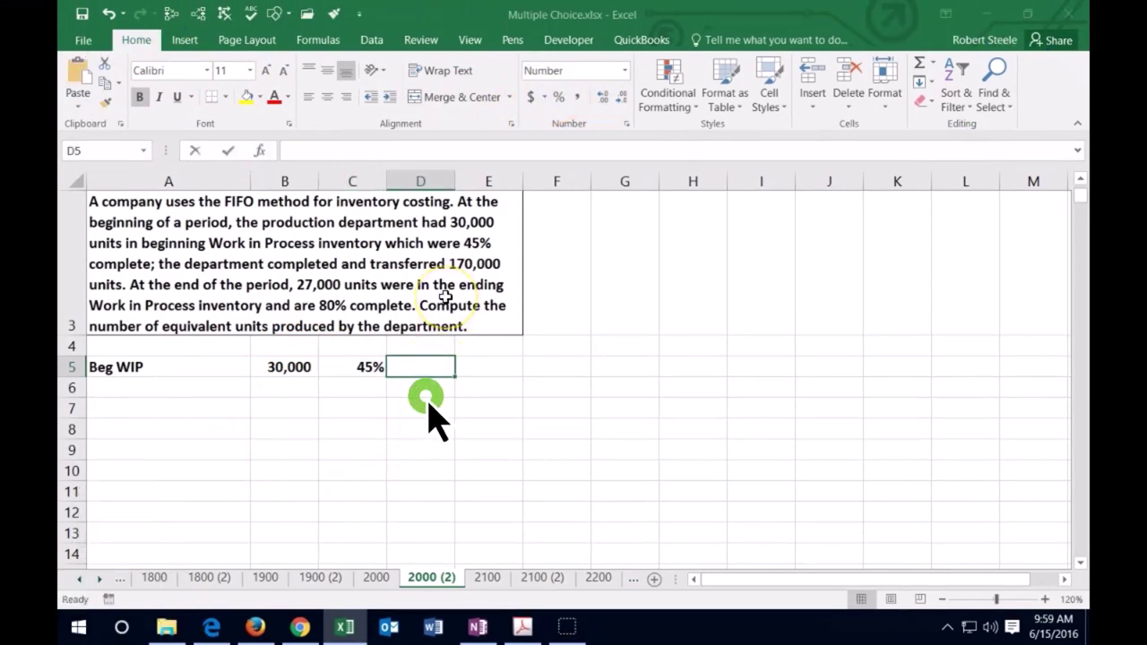
type("=")
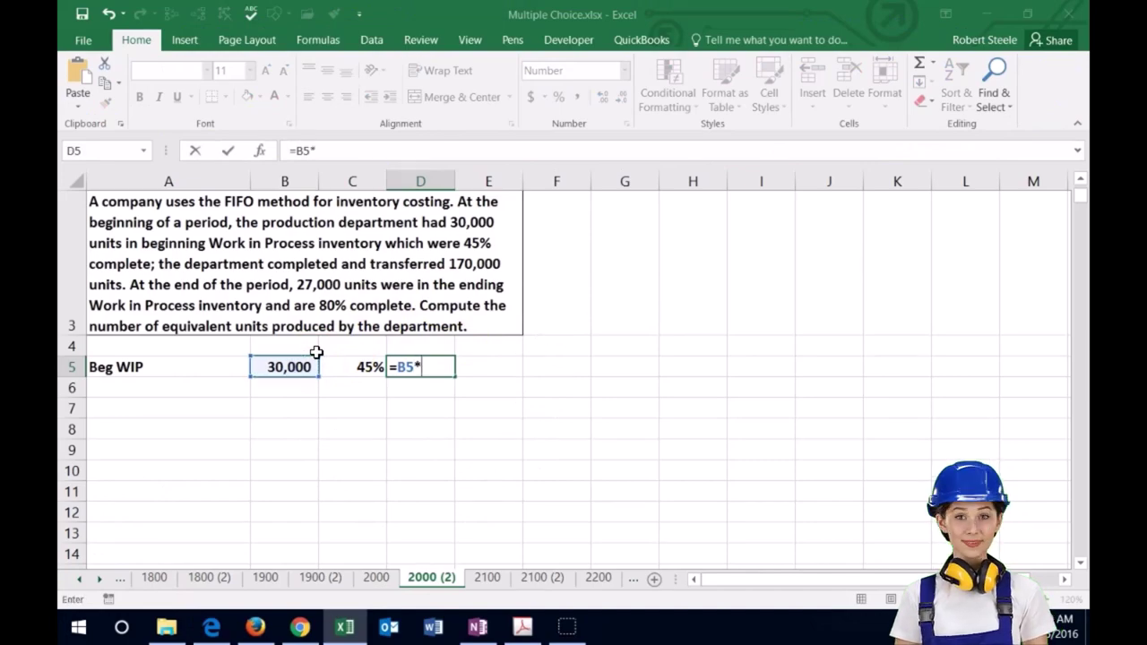
left_click(329, 366)
key("Return")
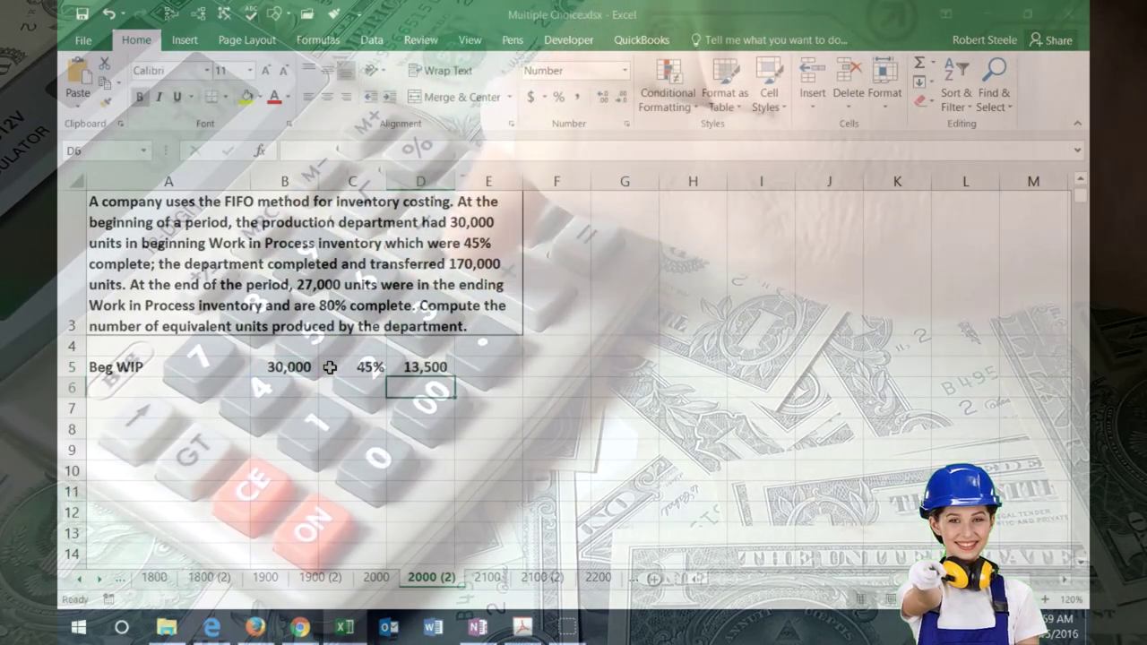
- Label cell A6 "Started and completed" below the Beg WIP row
key("Home")
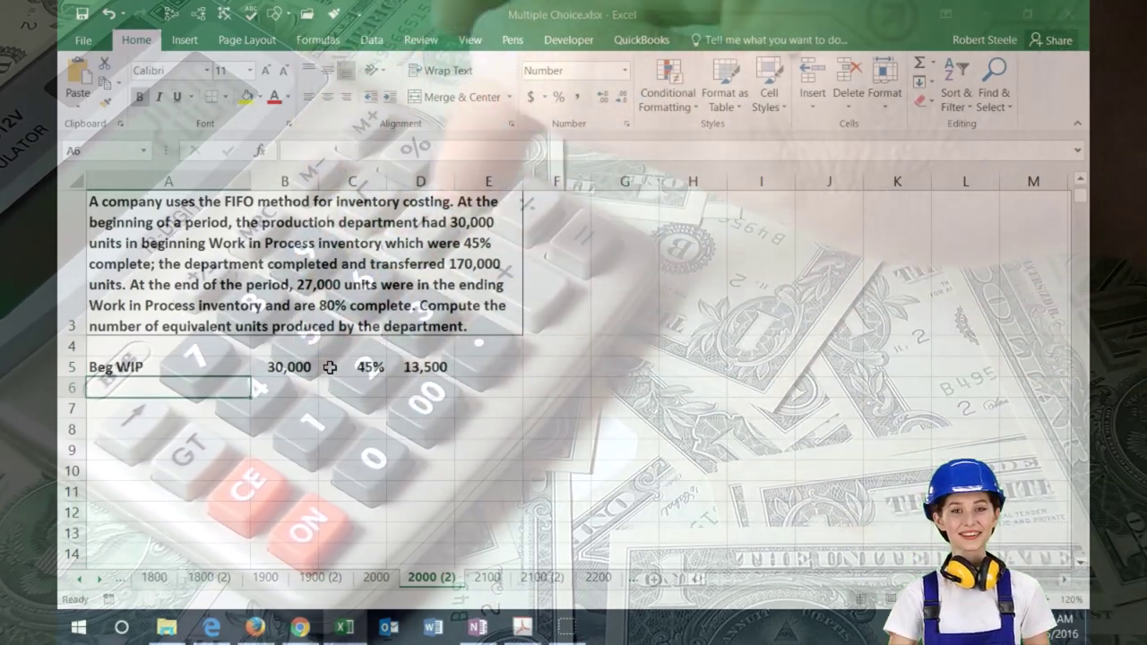
type("Sta")
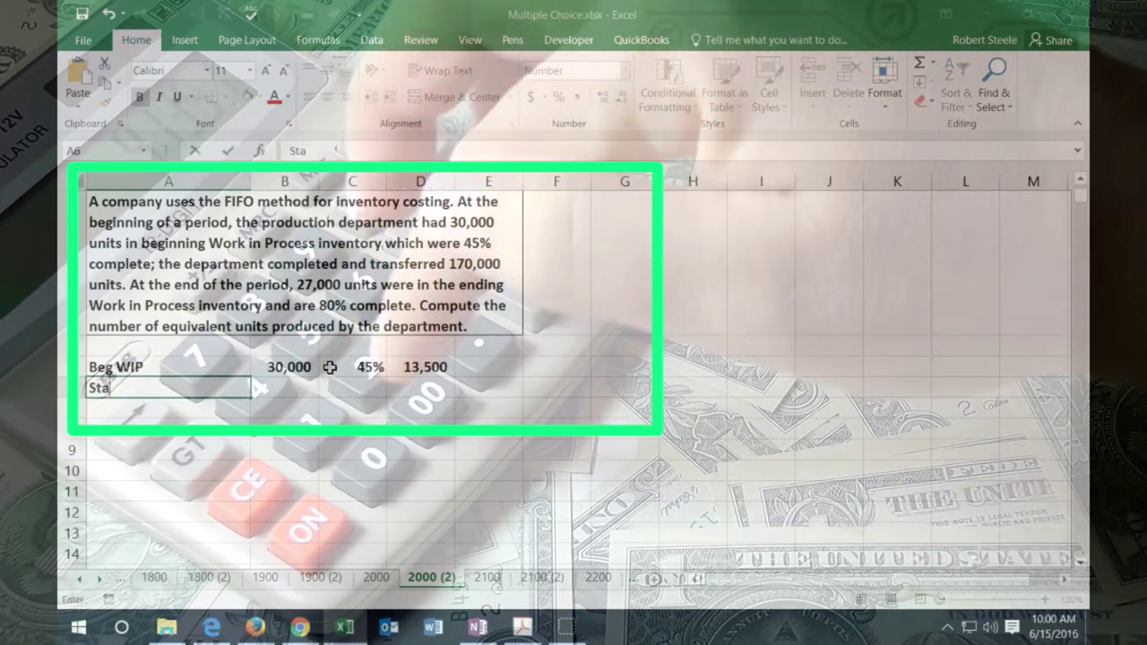
type("rted and complet")
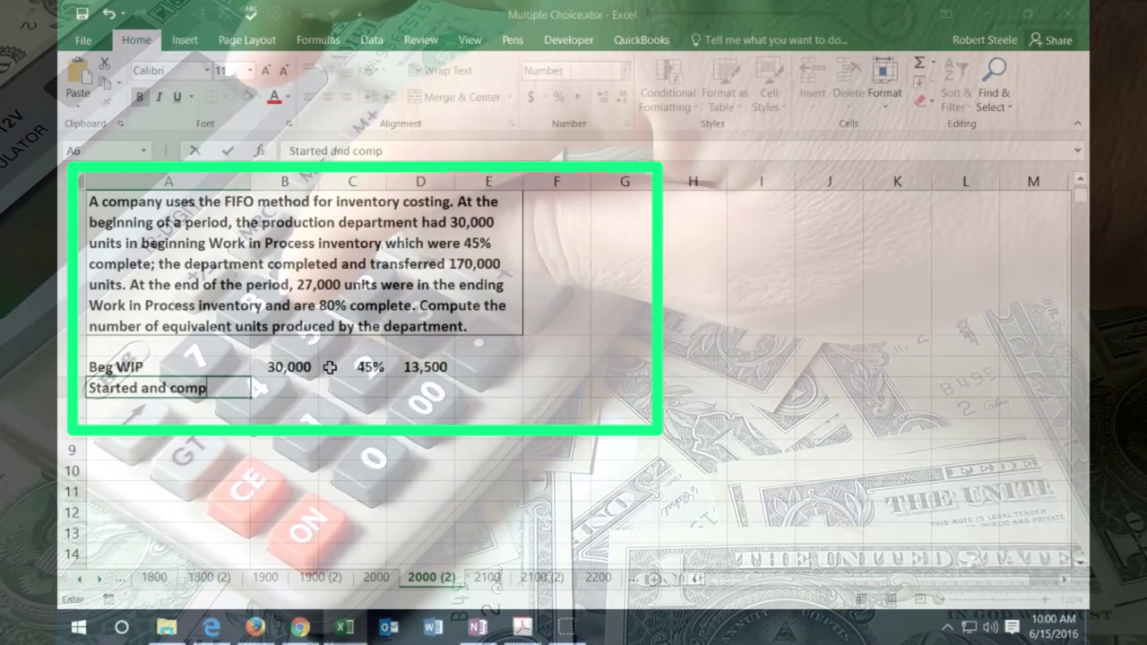
type("ed")
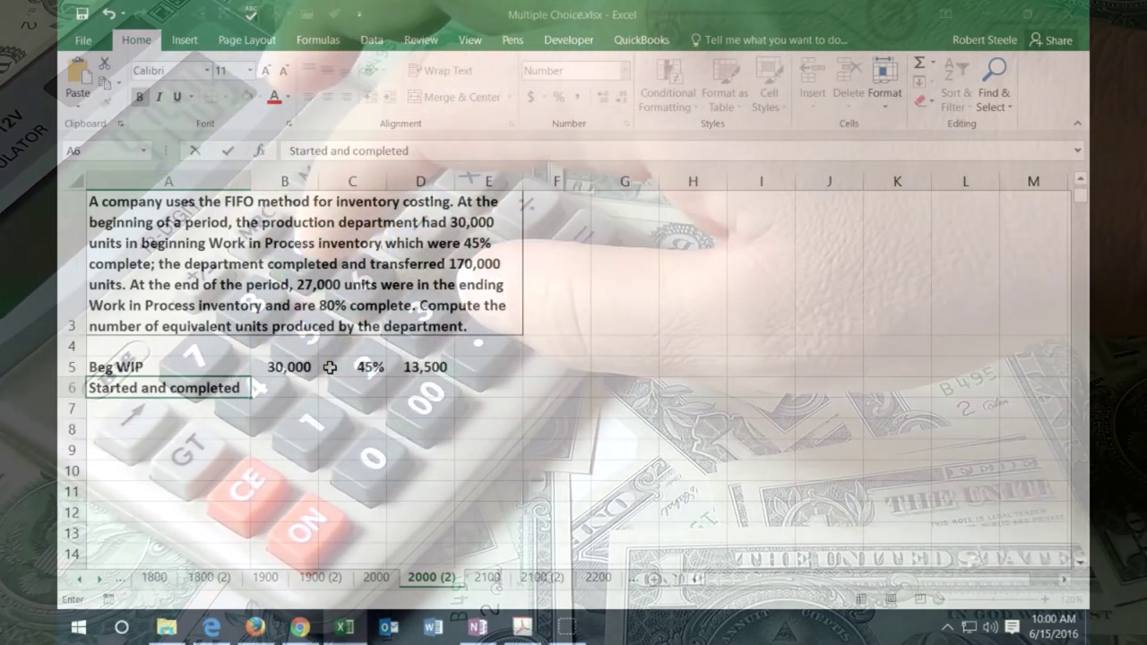
key("Tab")
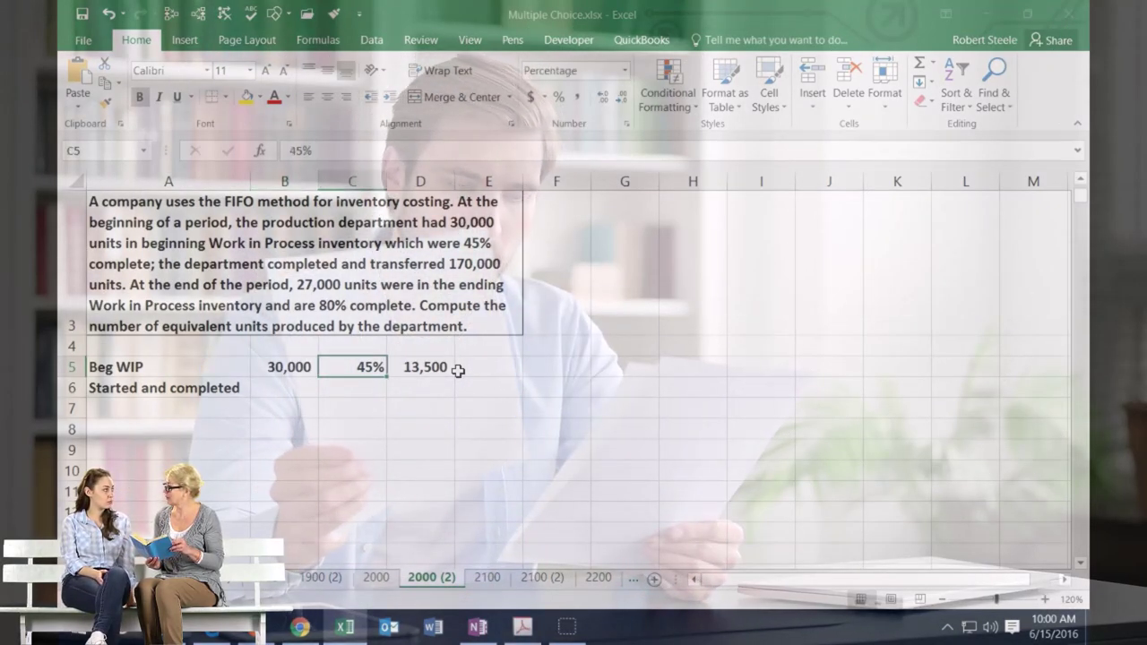
- Calculate the units started and completed in B6 with the formula =170000-B5
key("Return")
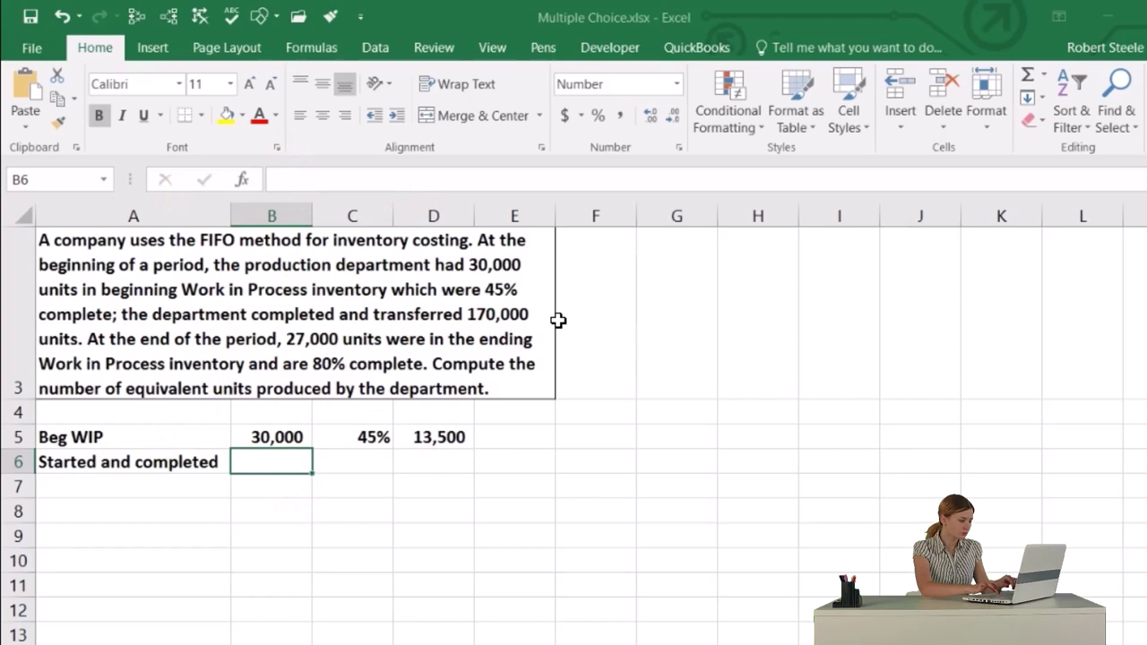
type("=170000")
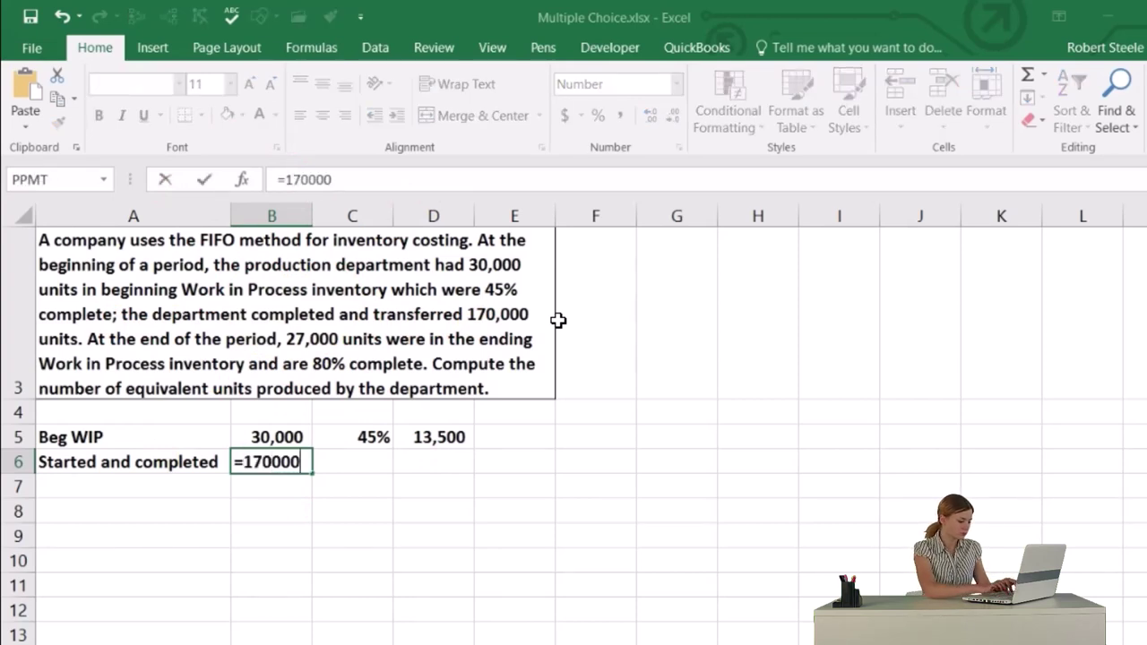
type("-")
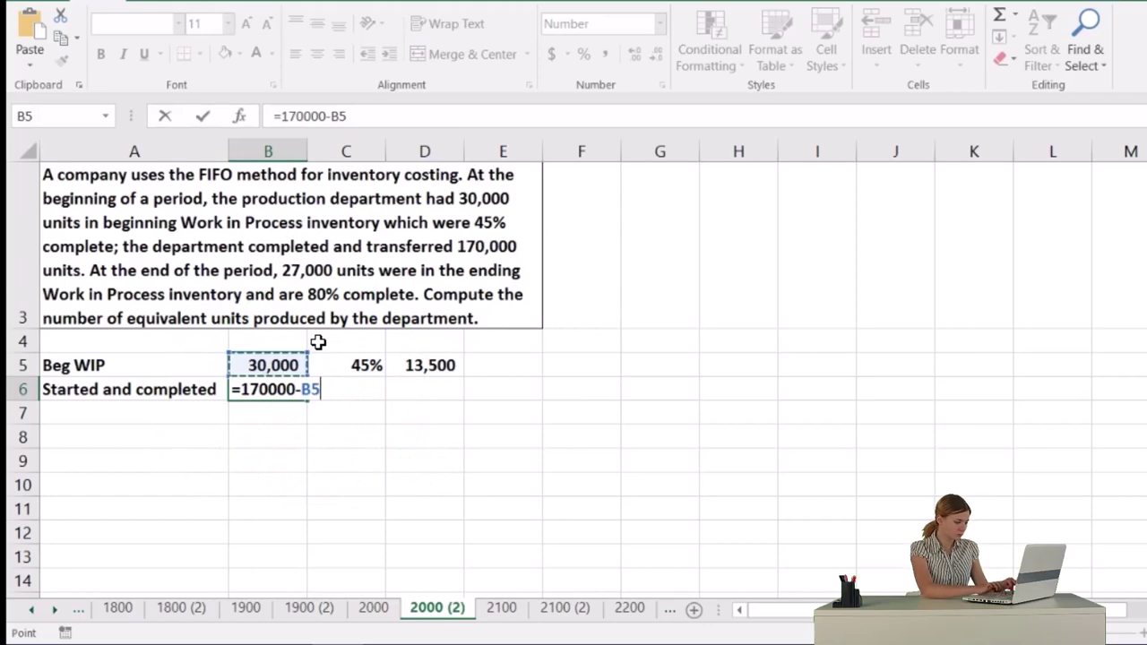
key("Return")
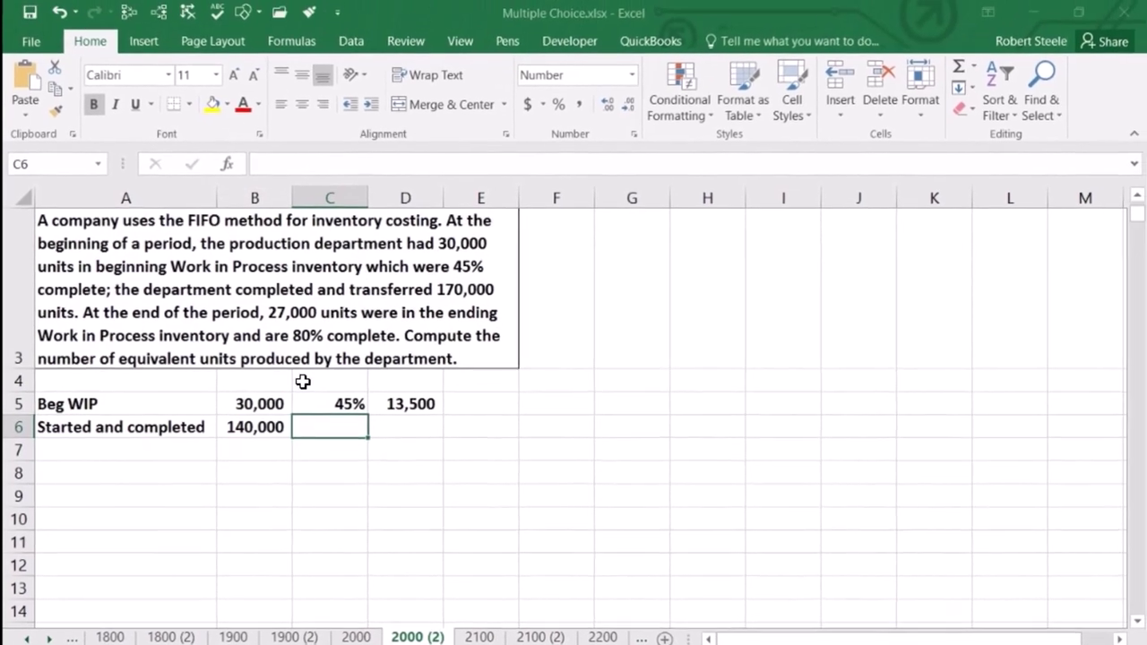
- Enter 1 in C6 as the completion of the started and completed units and format it as a percentage
key("Return")
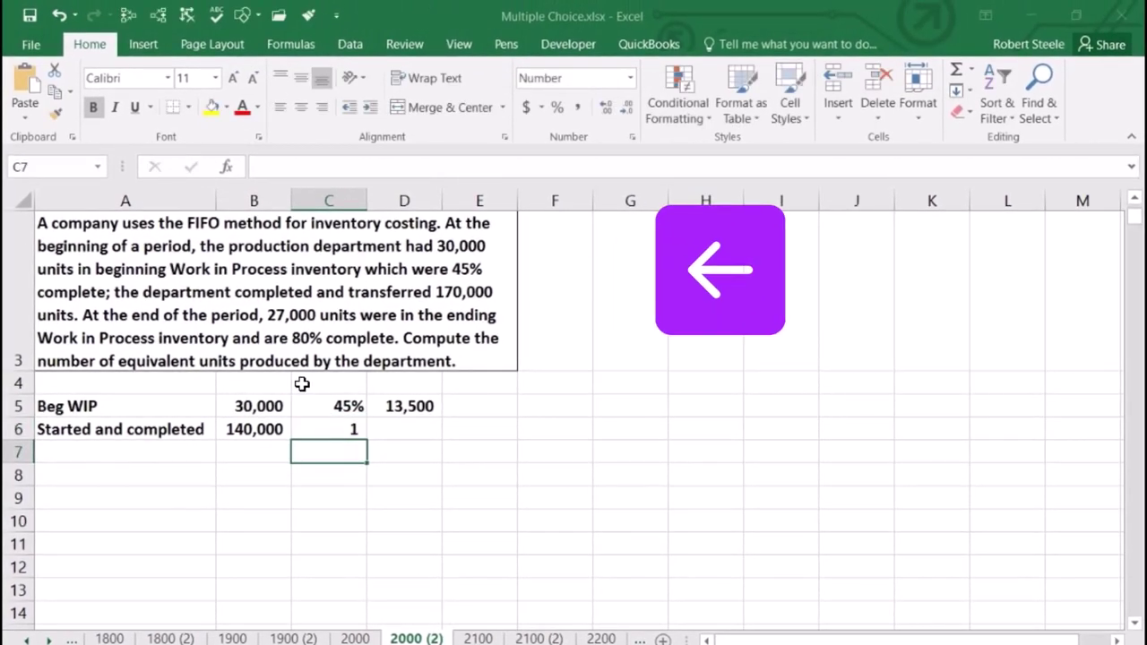
key("Up")
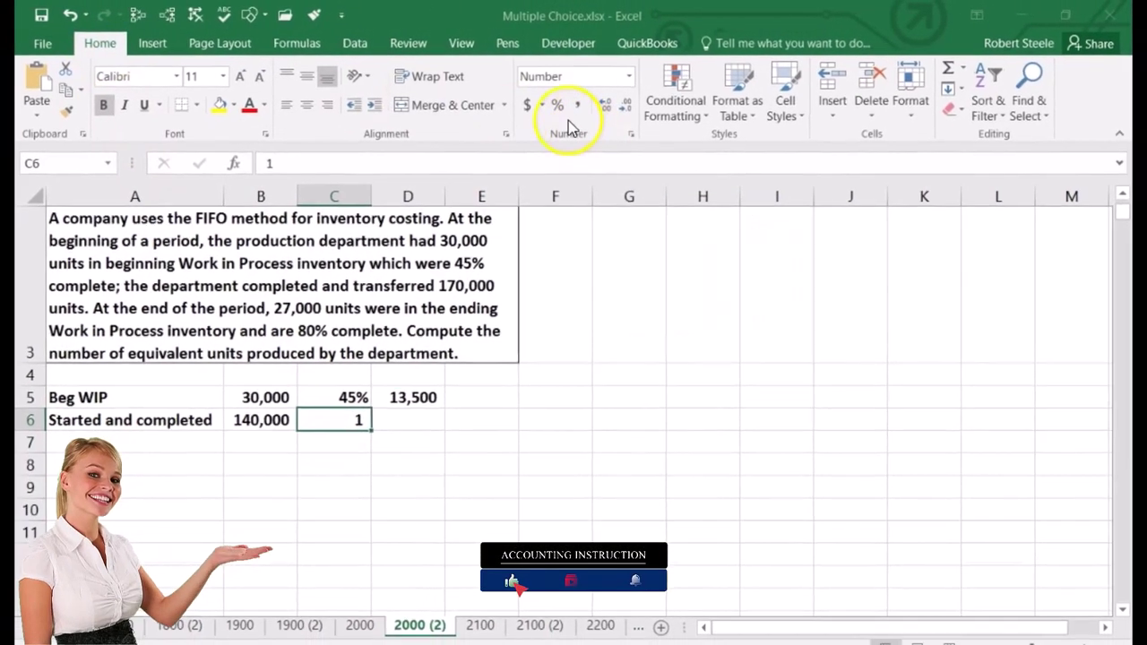
left_click(557, 107)
- Calculate the started and completed equivalent units in D6 by multiplying B6 by C6
left_click(434, 390)
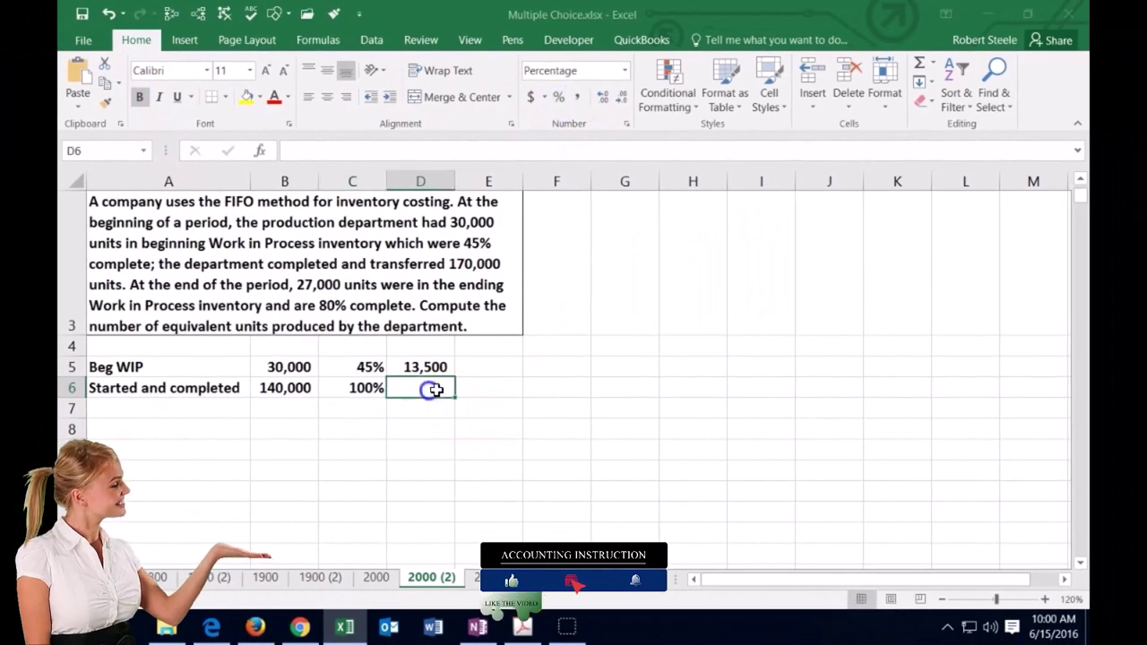
type("=")
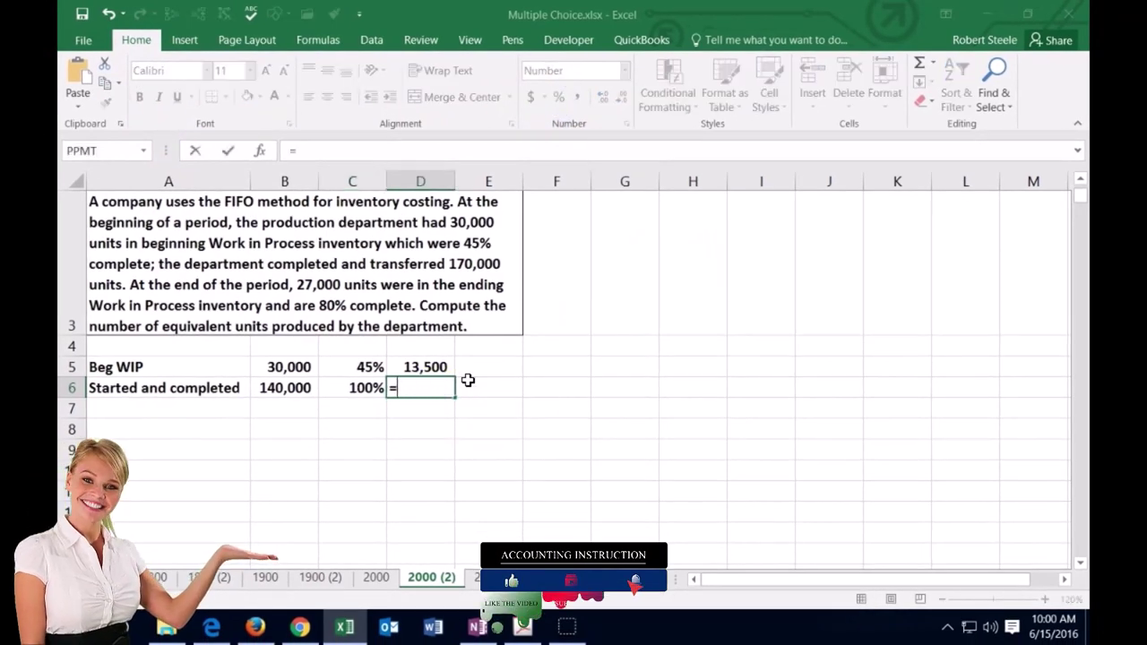
left_click(306, 383)
type("*")
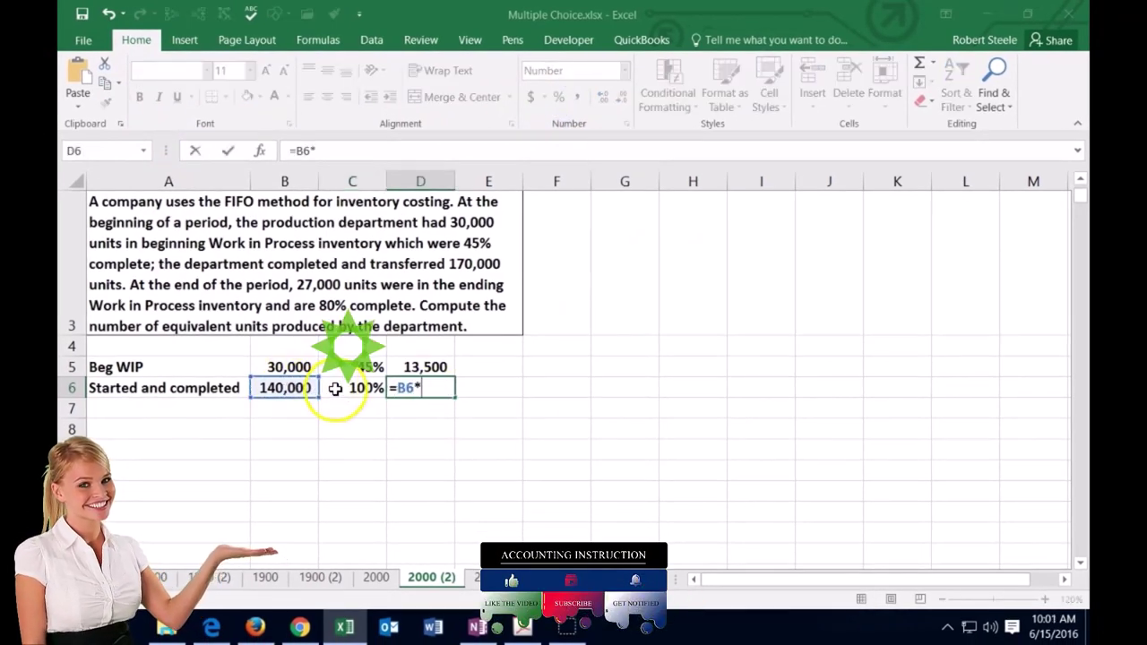
left_click(333, 387)
key("Return")
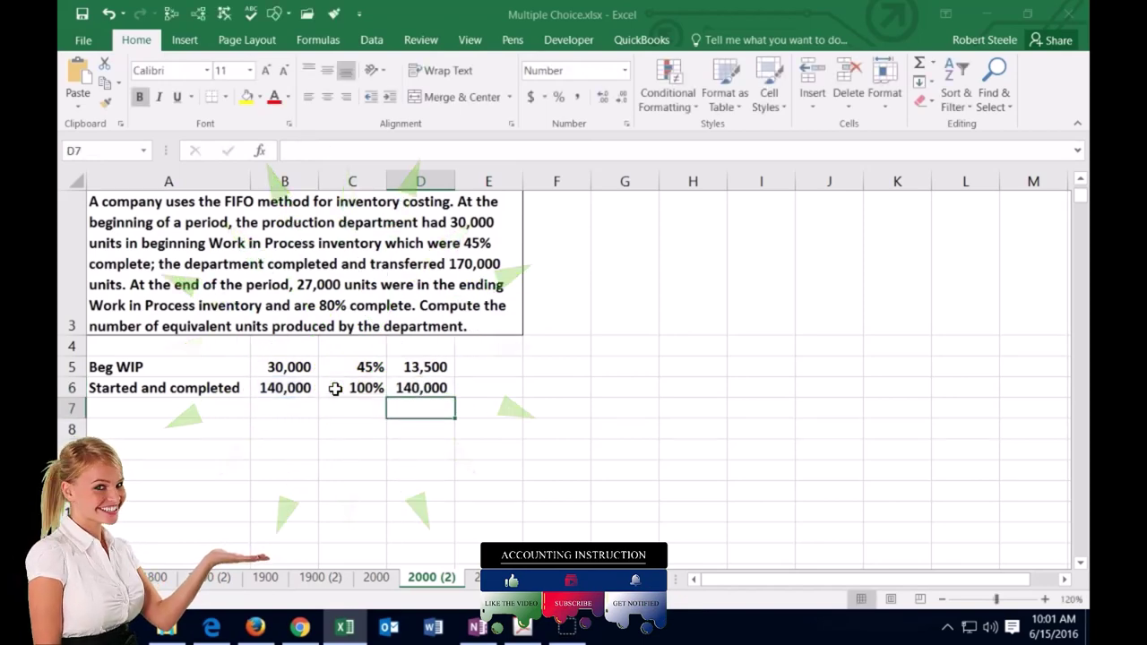
- Label cell A7 "End WIP" and enter 27000 units in B7
key("Home")
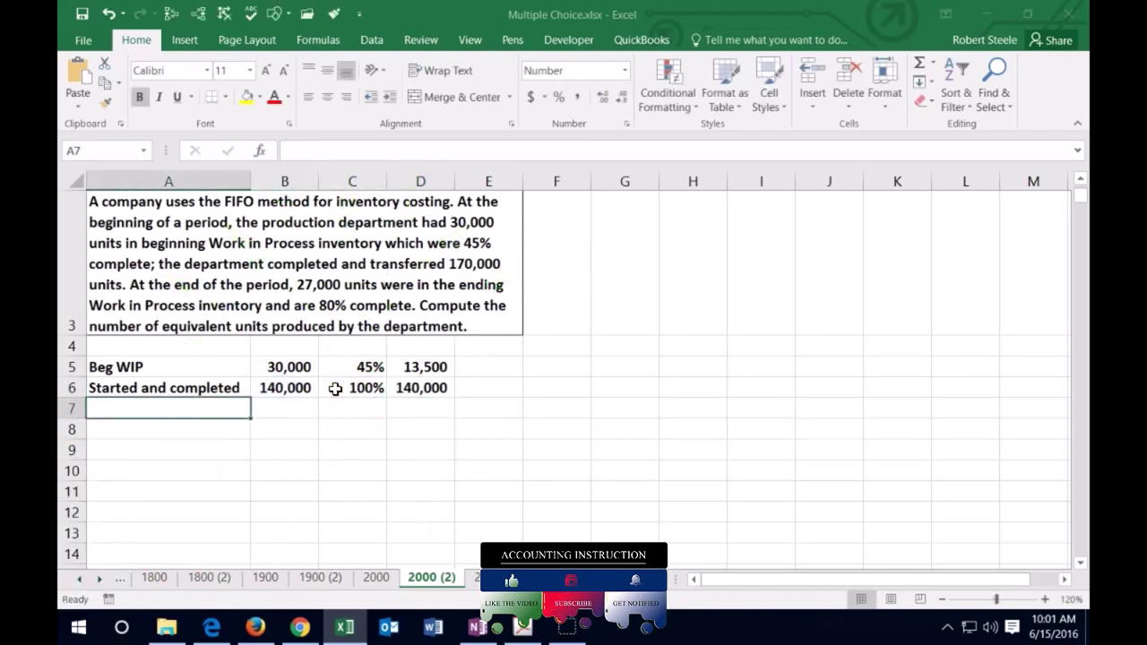
type("End WIP")
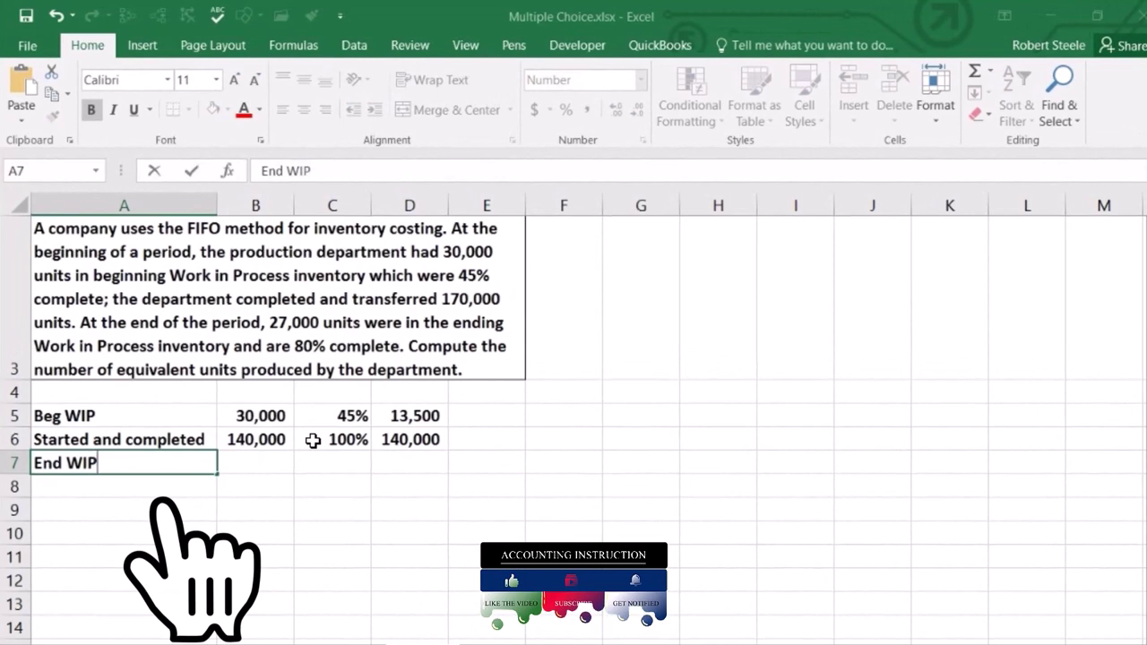
key("Tab")
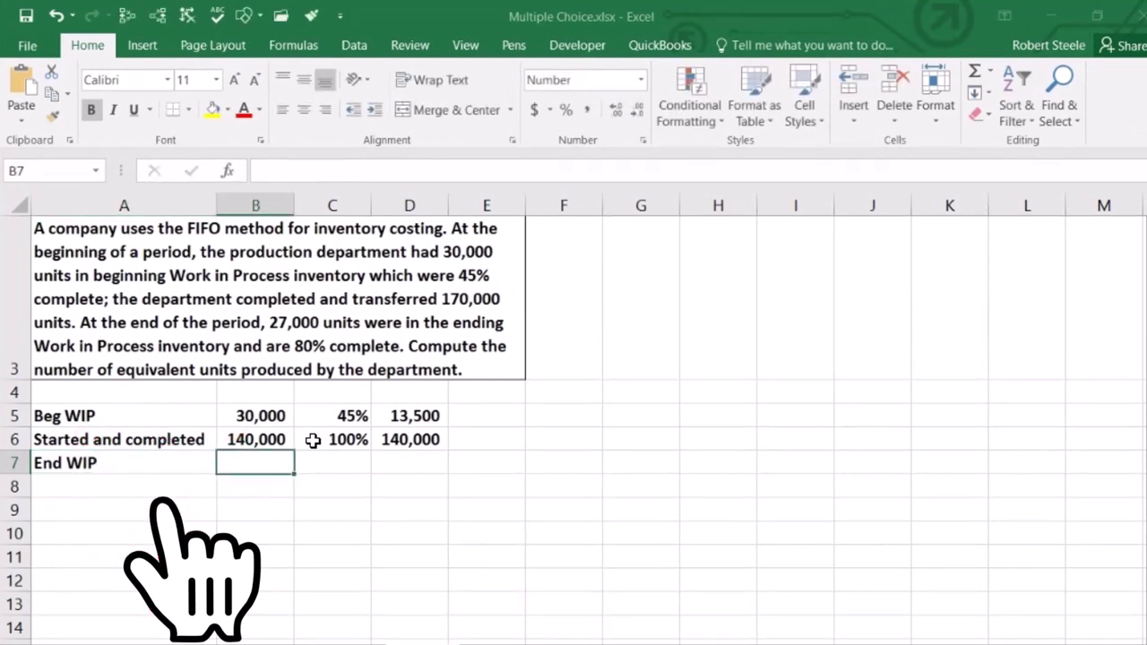
type("27000")
key("Return")
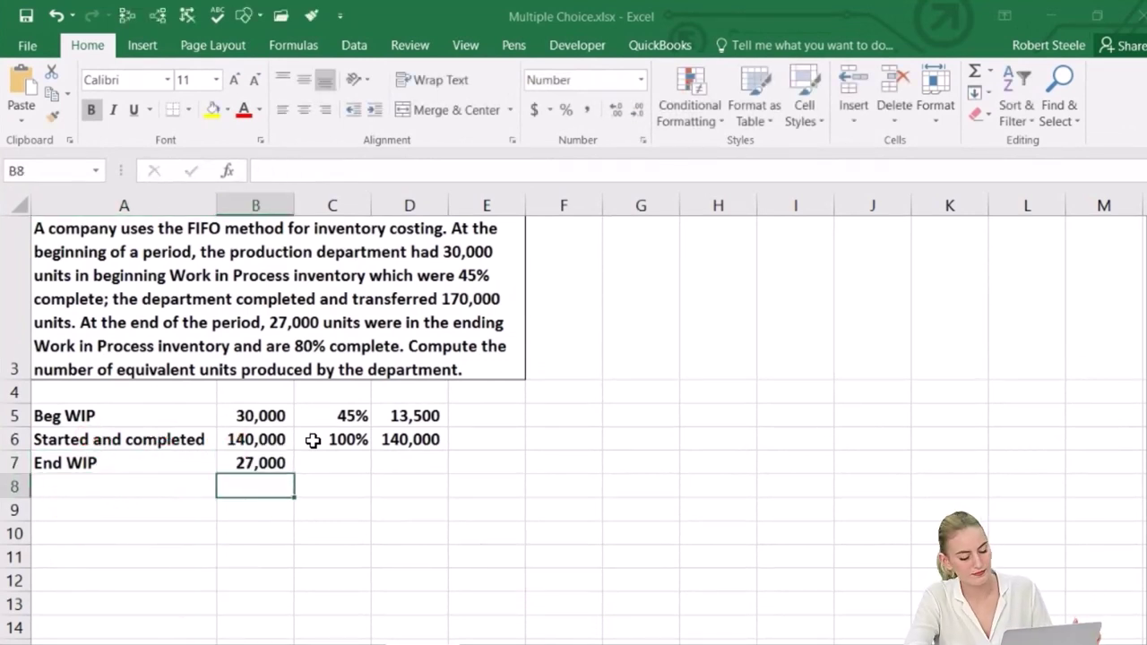
- Enter .8 in C7 as the completion of the ending WIP and format it as a percentage
key("Right")
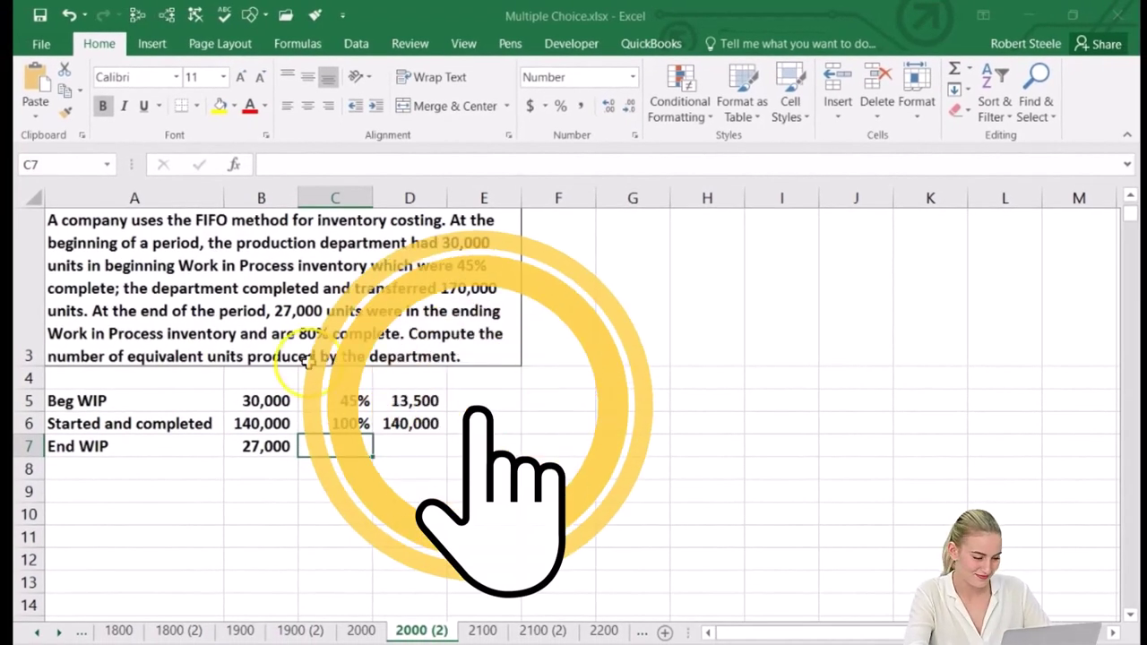
type(".8")
key("Return")
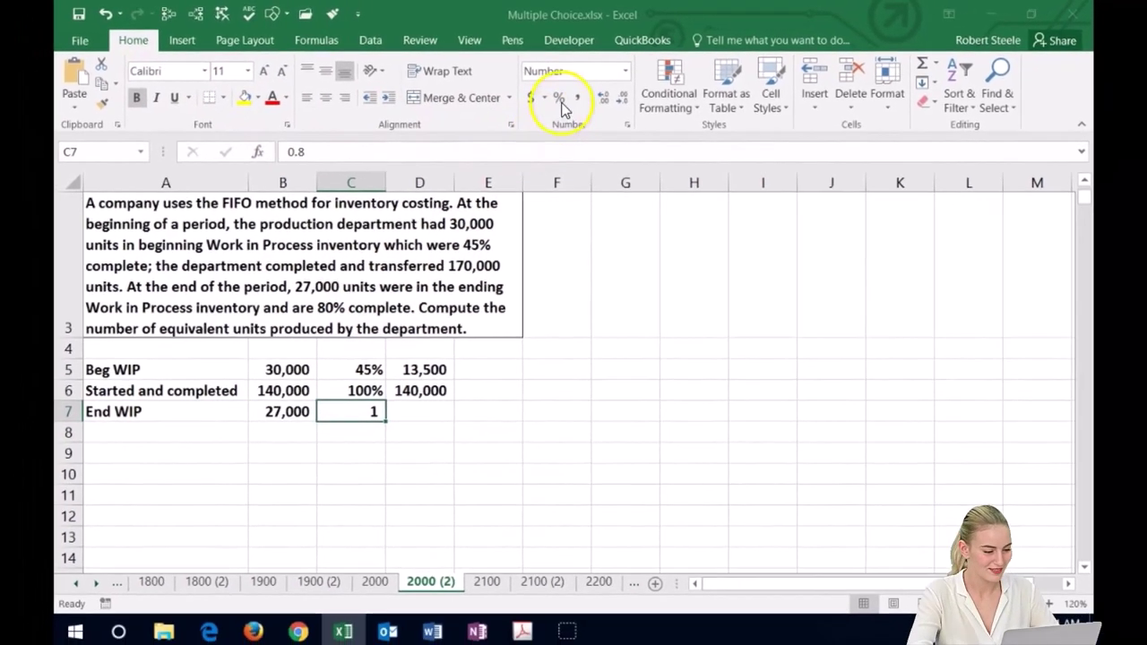
left_click(561, 106)
- Calculate the ending WIP equivalent units in D7 by multiplying B7 by C7
left_click(420, 413)
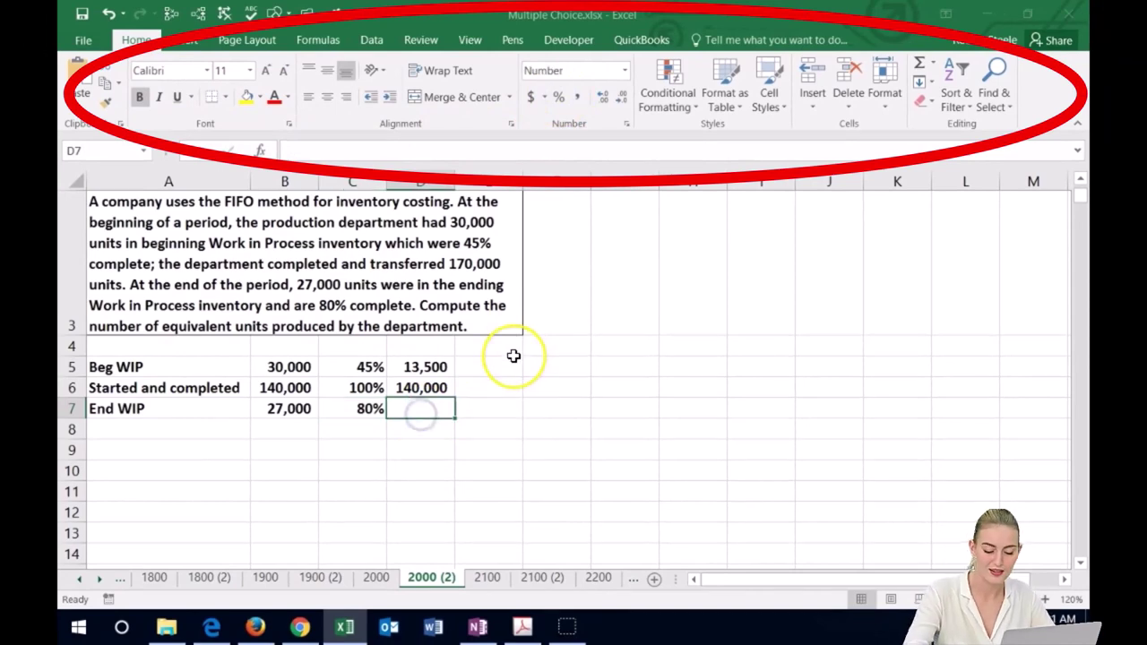
type("=")
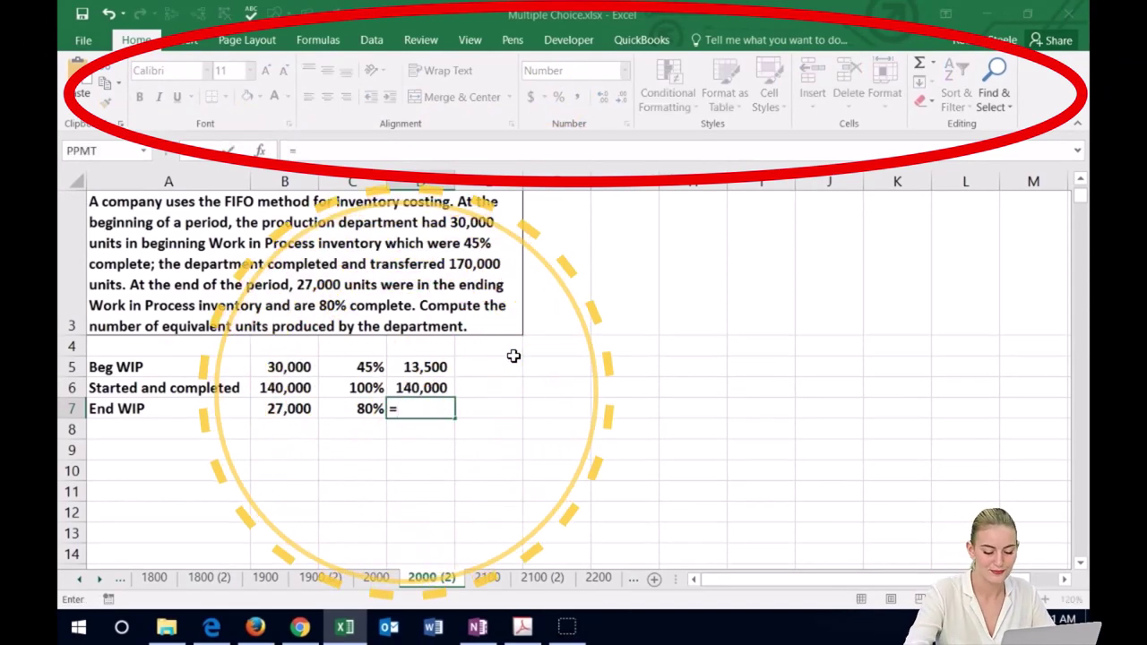
type("B7*")
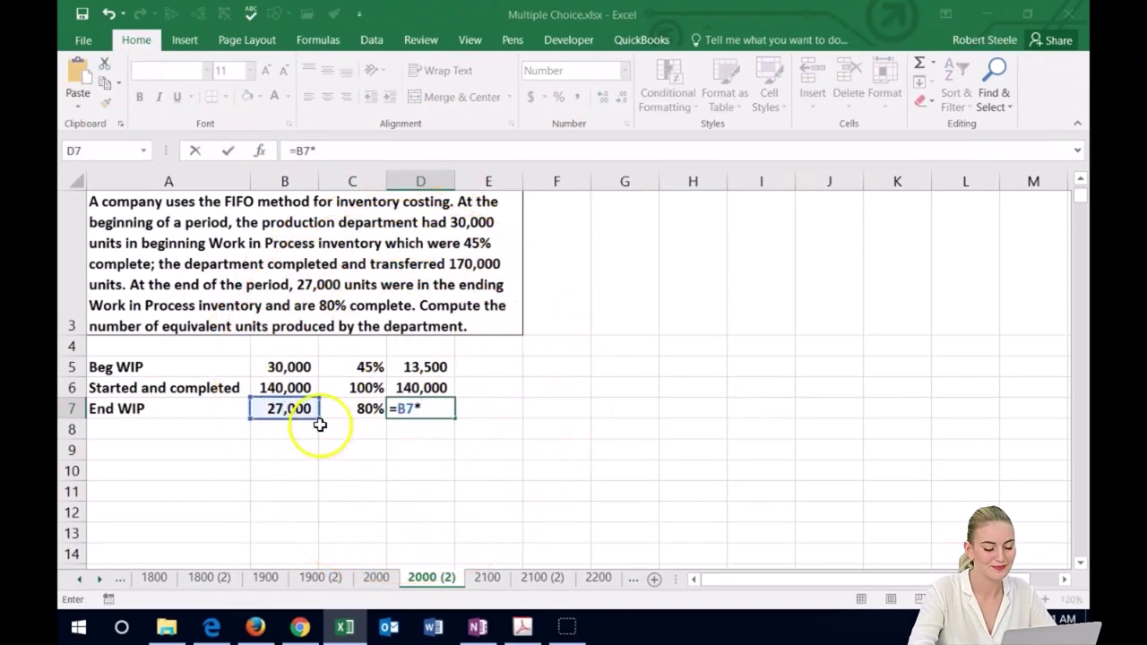
key("Return")
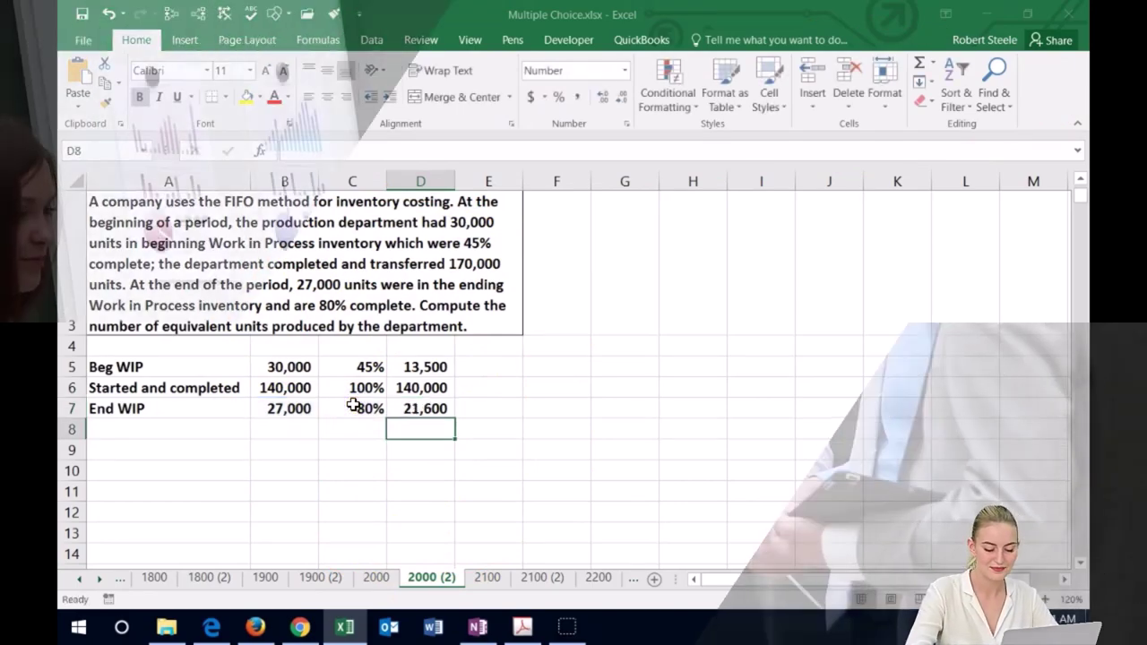
key("Return")
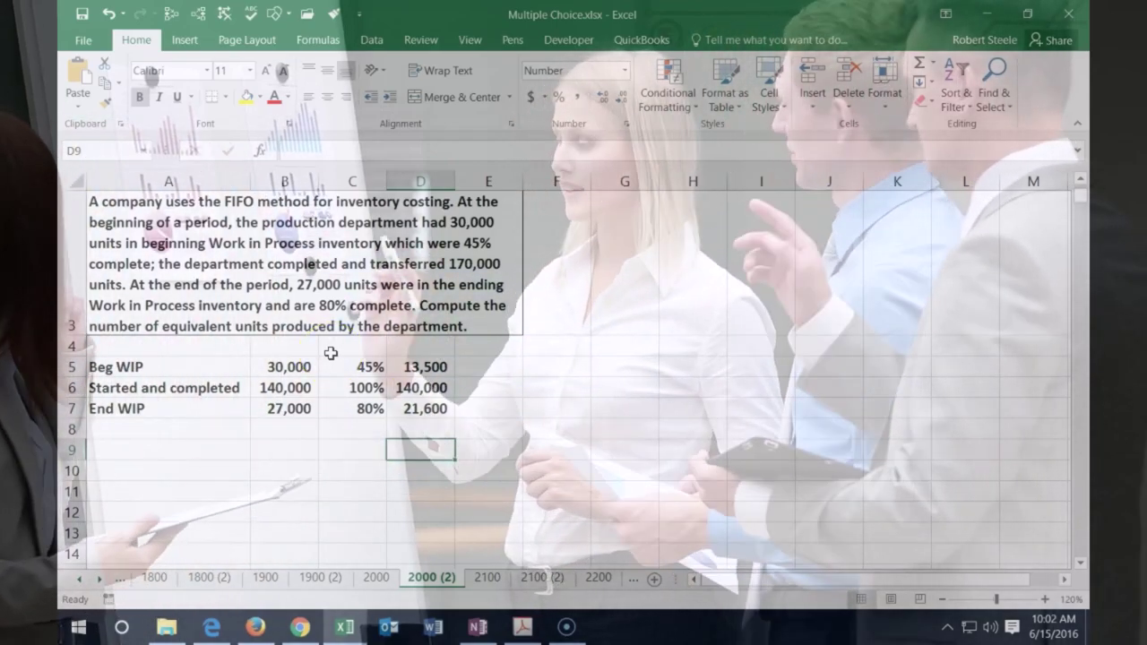
left_click(341, 367)
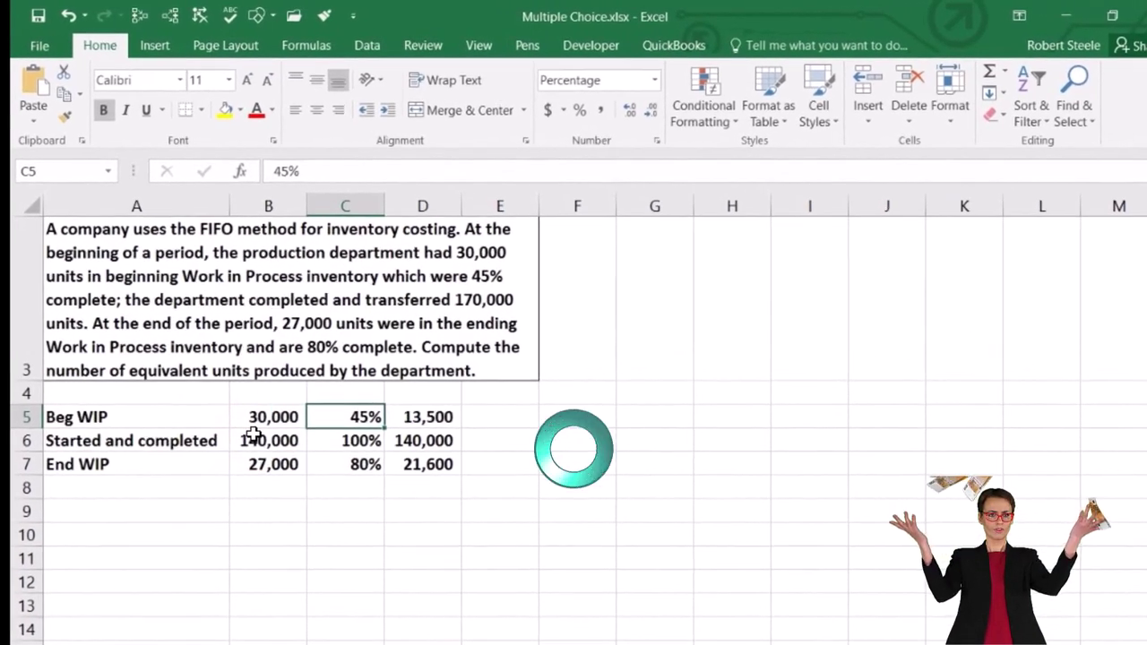
left_click(421, 420)
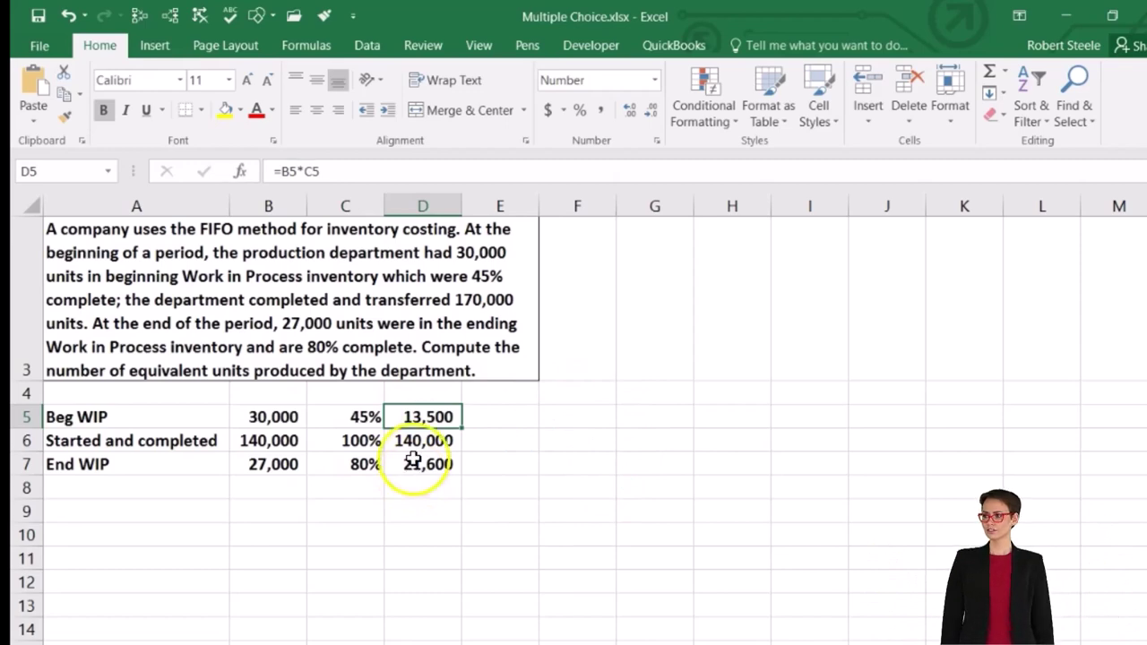
left_click_drag(415, 442, 416, 456)
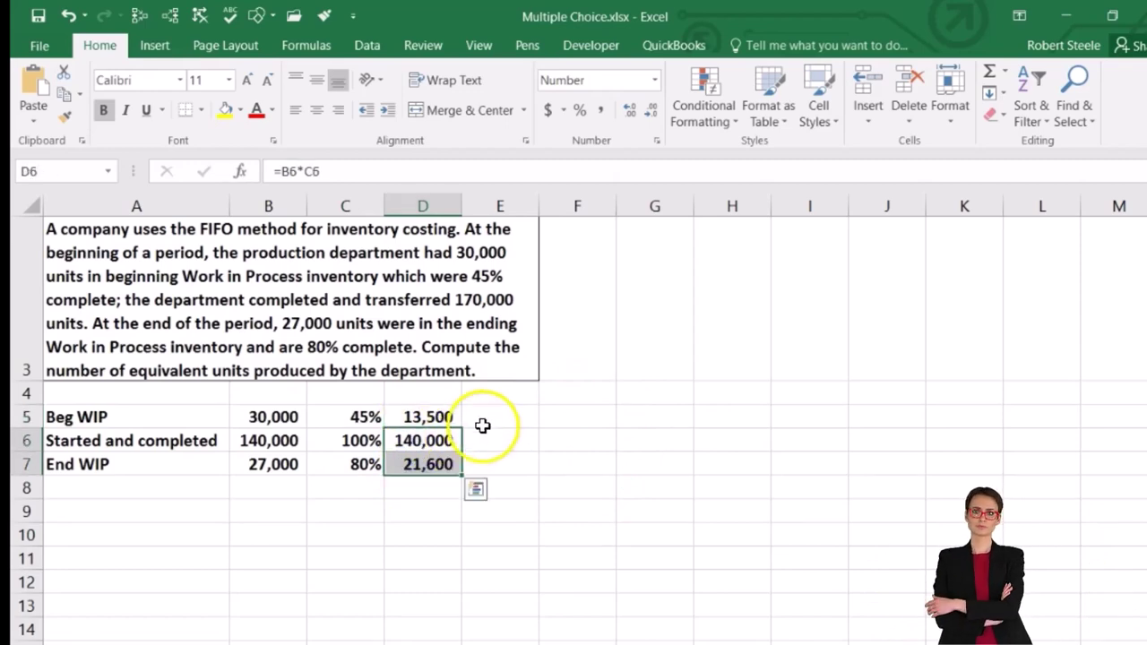
- Calculate the remaining completion of the beginning WIP in E5 with =1-C5 and format it as a percentage
left_click(486, 421)
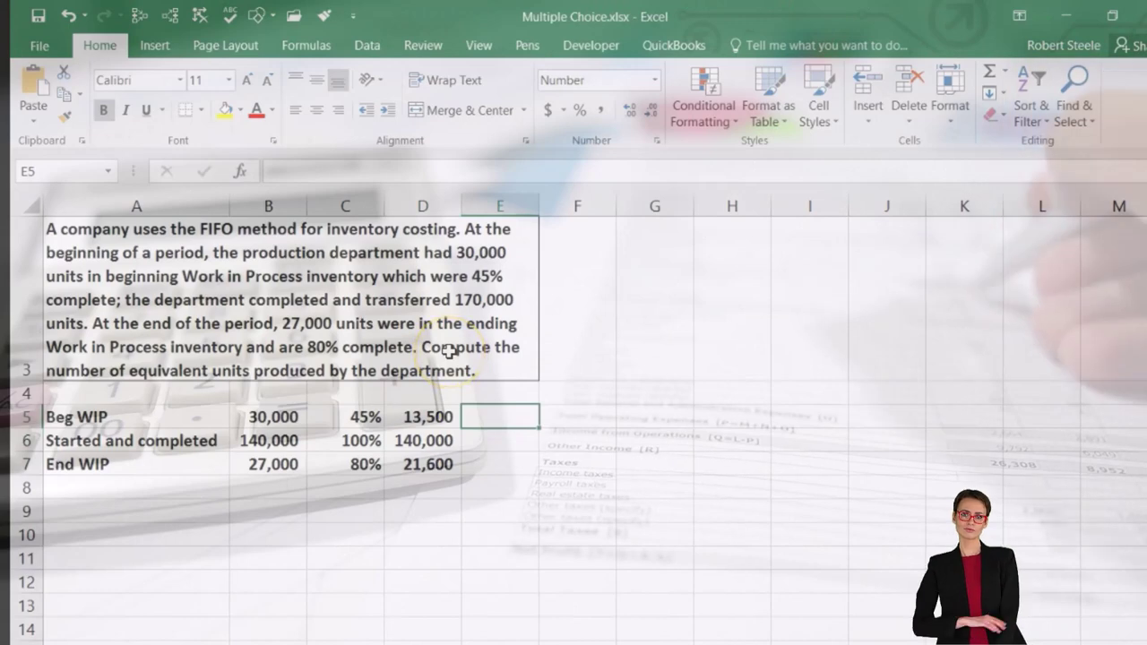
type("=")
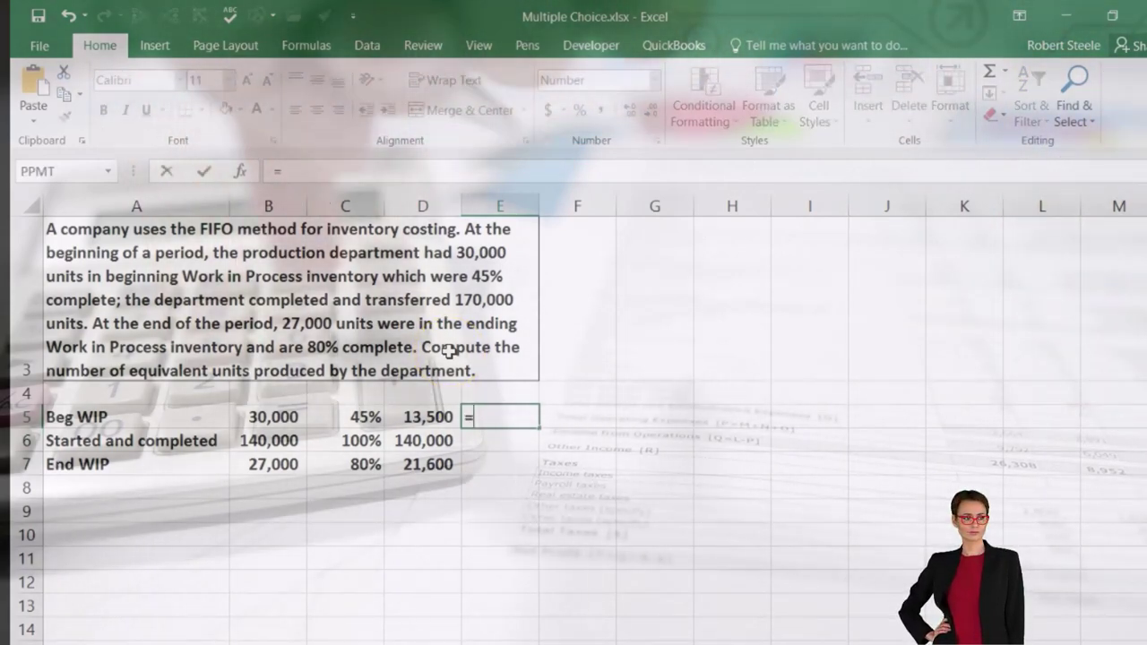
type("1-")
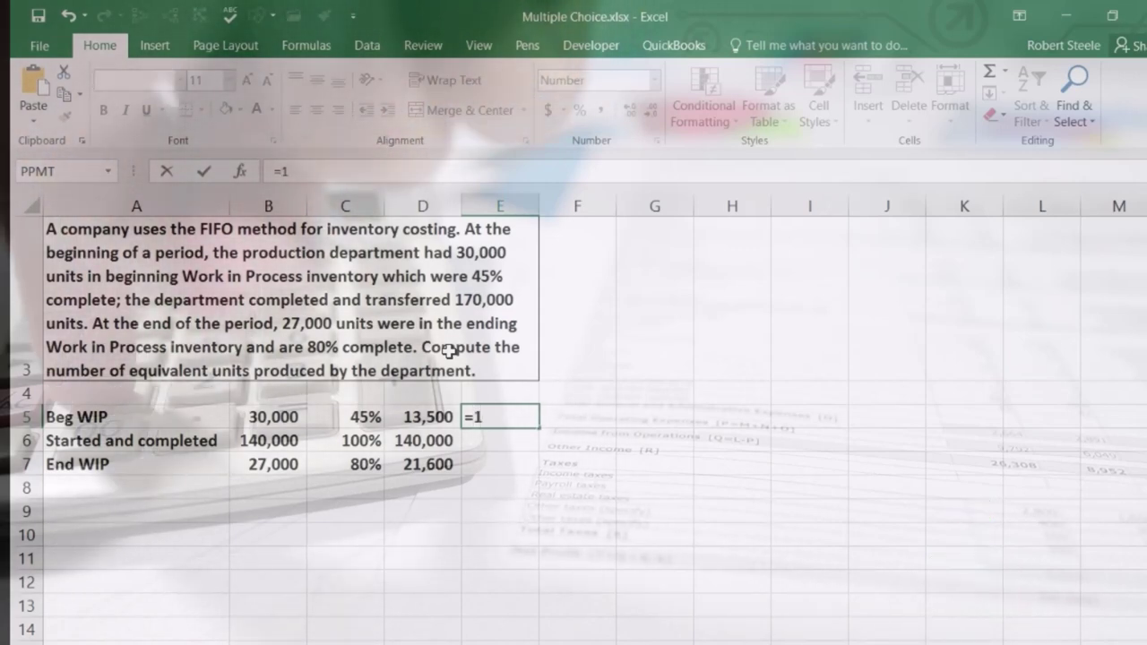
left_click(327, 414)
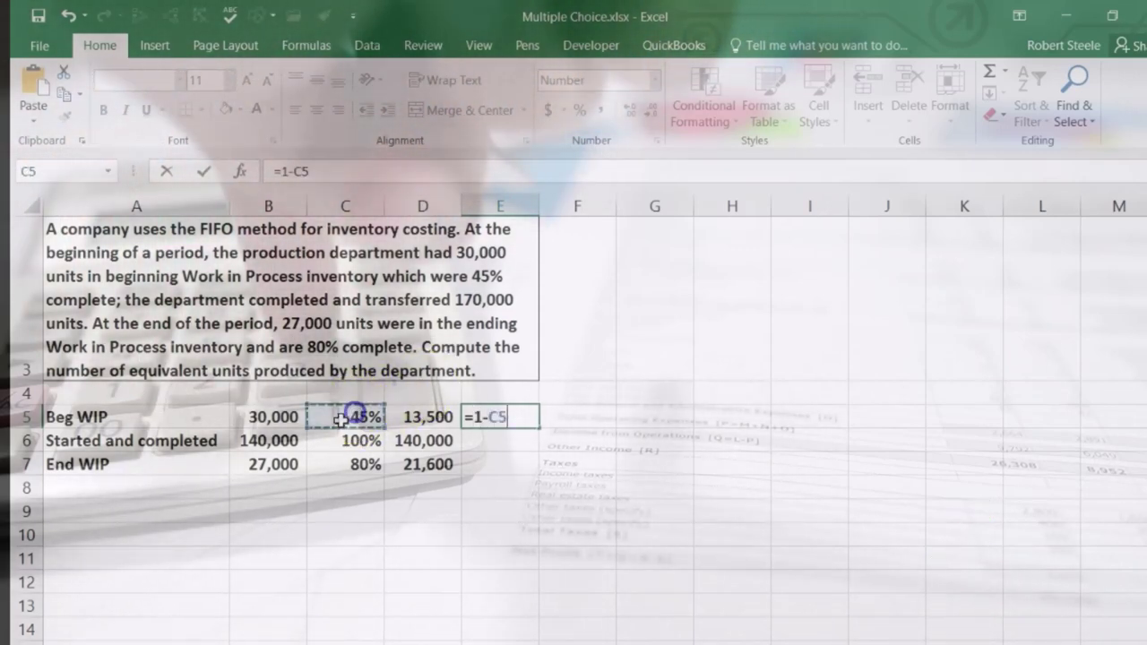
key("Return")
key("Up")
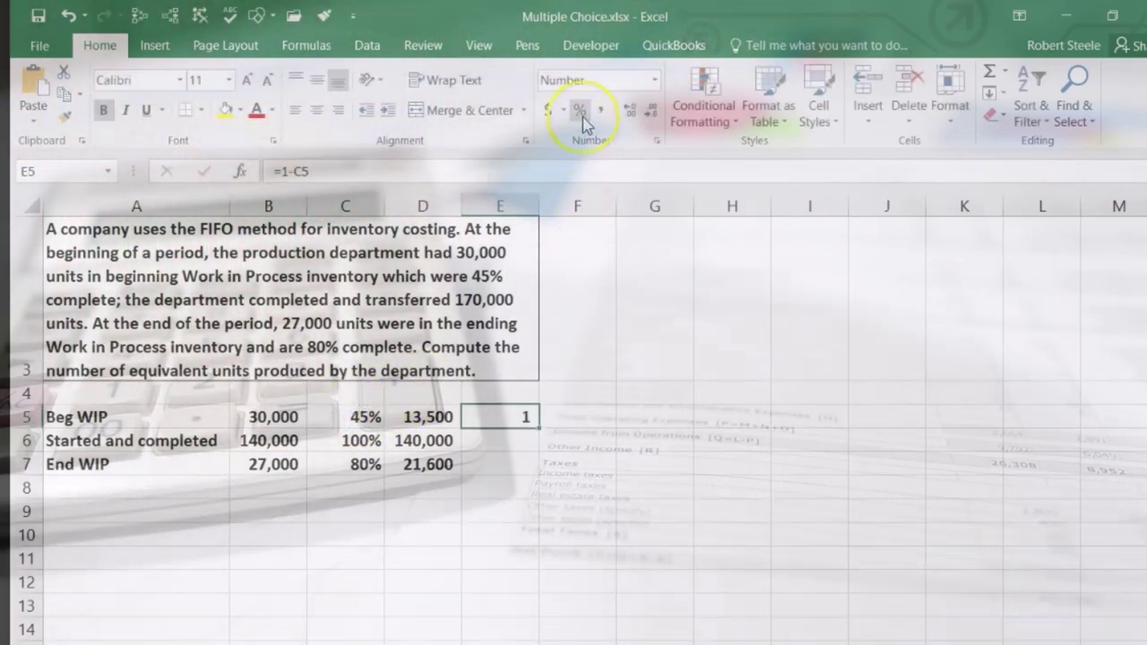
left_click(580, 109)
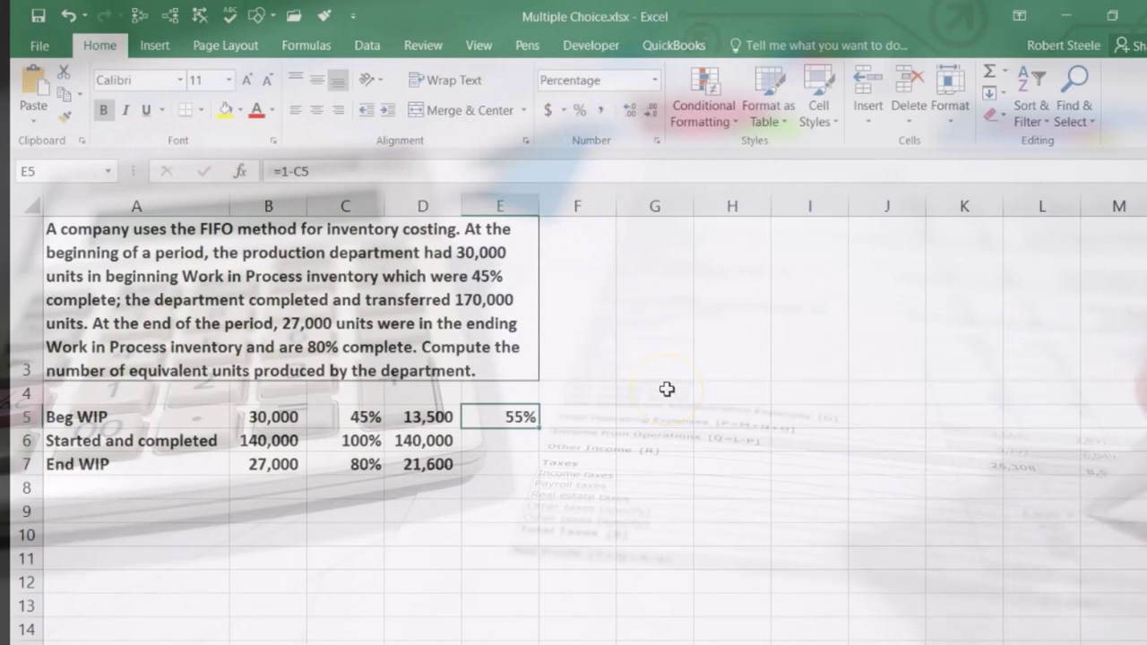
- Calculate the equivalent units needed to finish the beginning WIP in F5 by multiplying B5 by E5
left_click(597, 413)
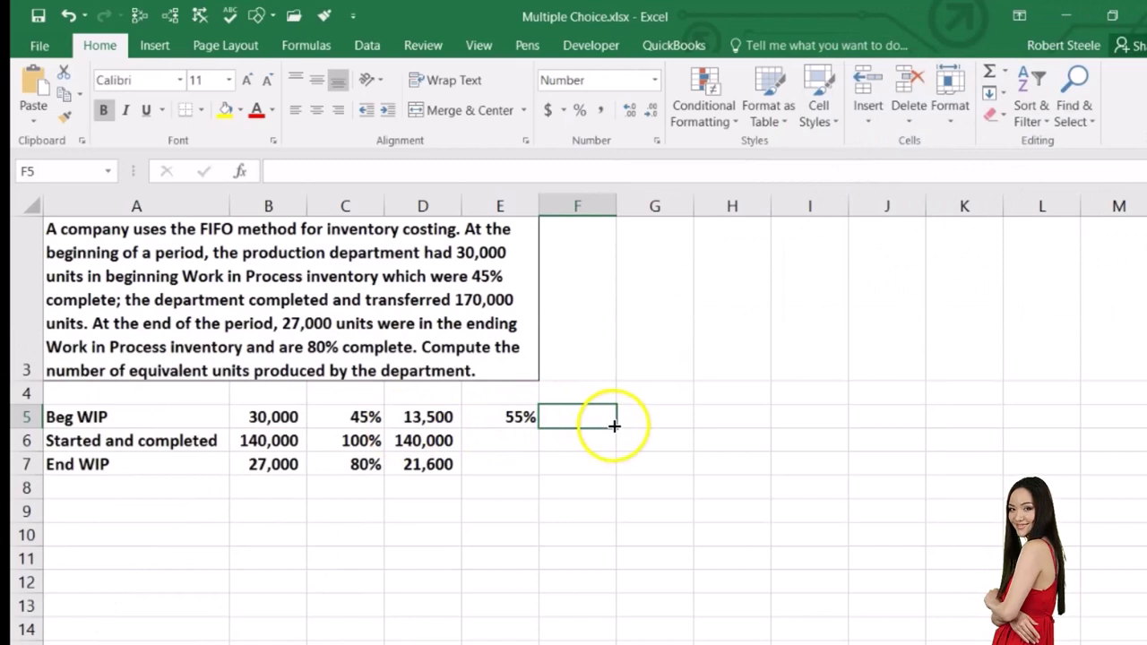
type("=")
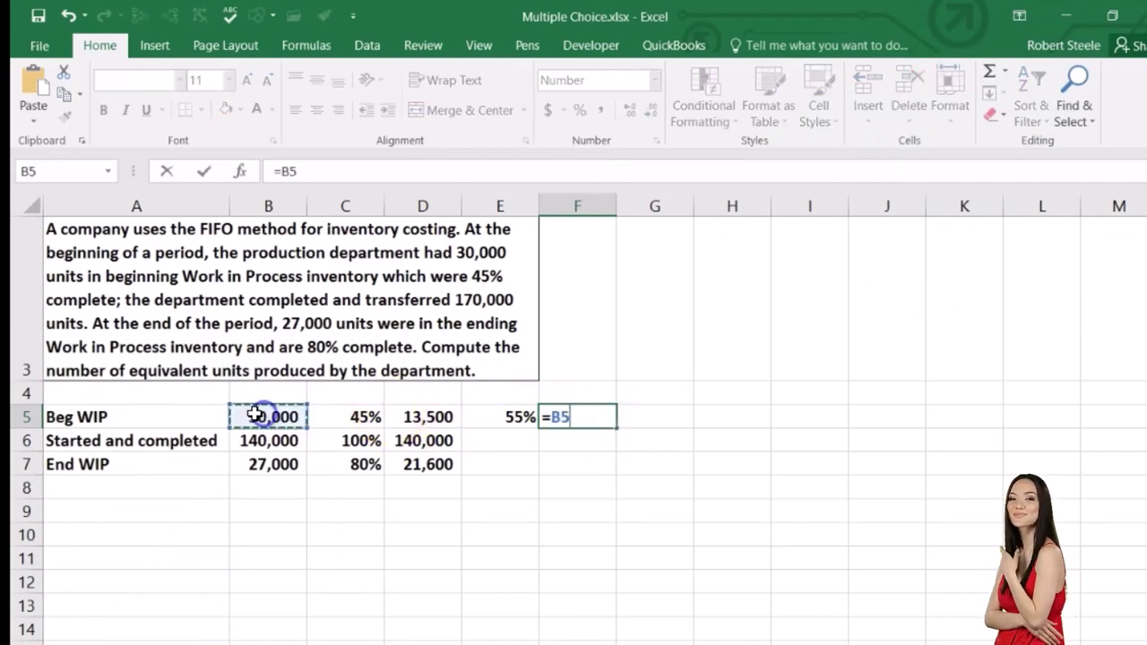
key("Return")
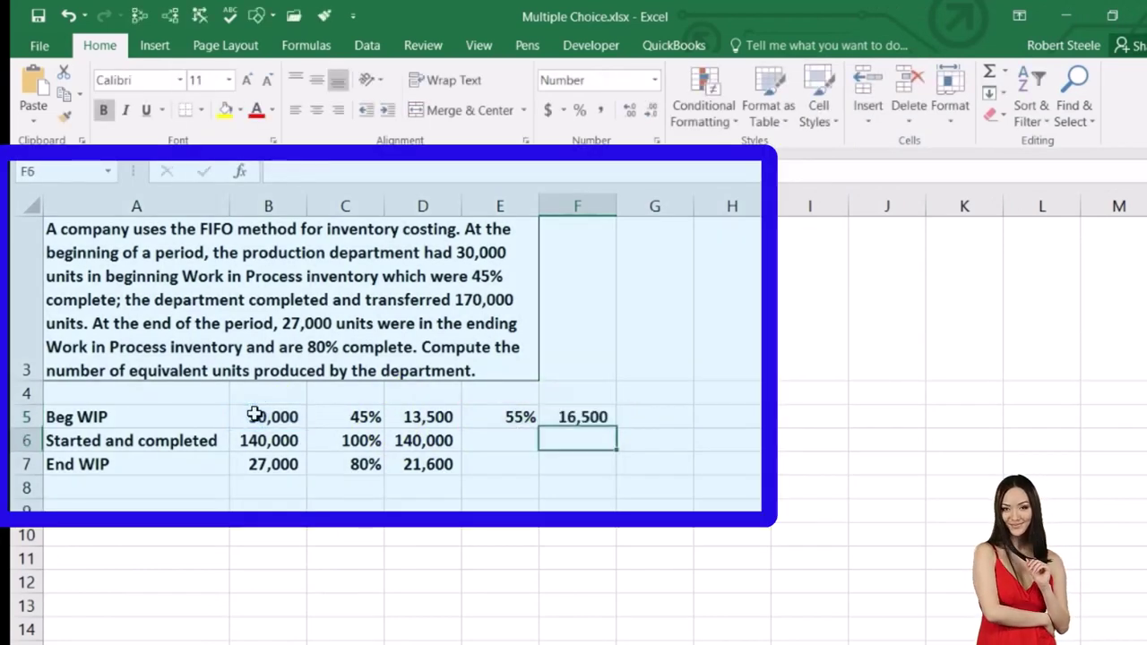
- Calculate the same remaining beginning WIP units in G5 with the formula =B5-D5
key("Right")
type("=")
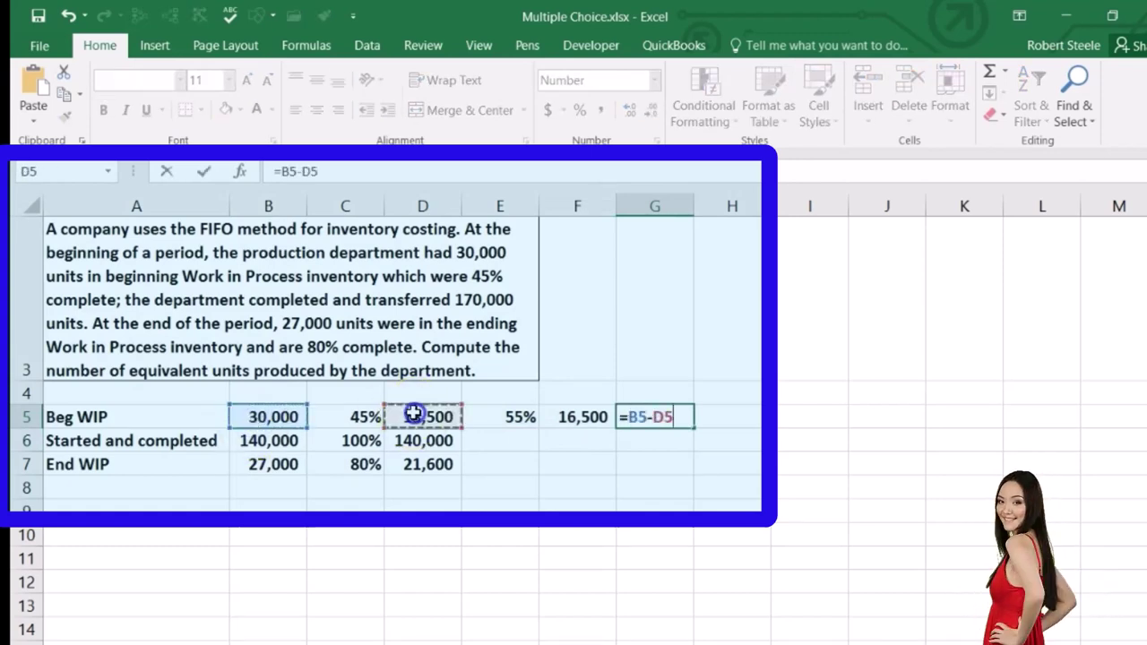
key("Return")
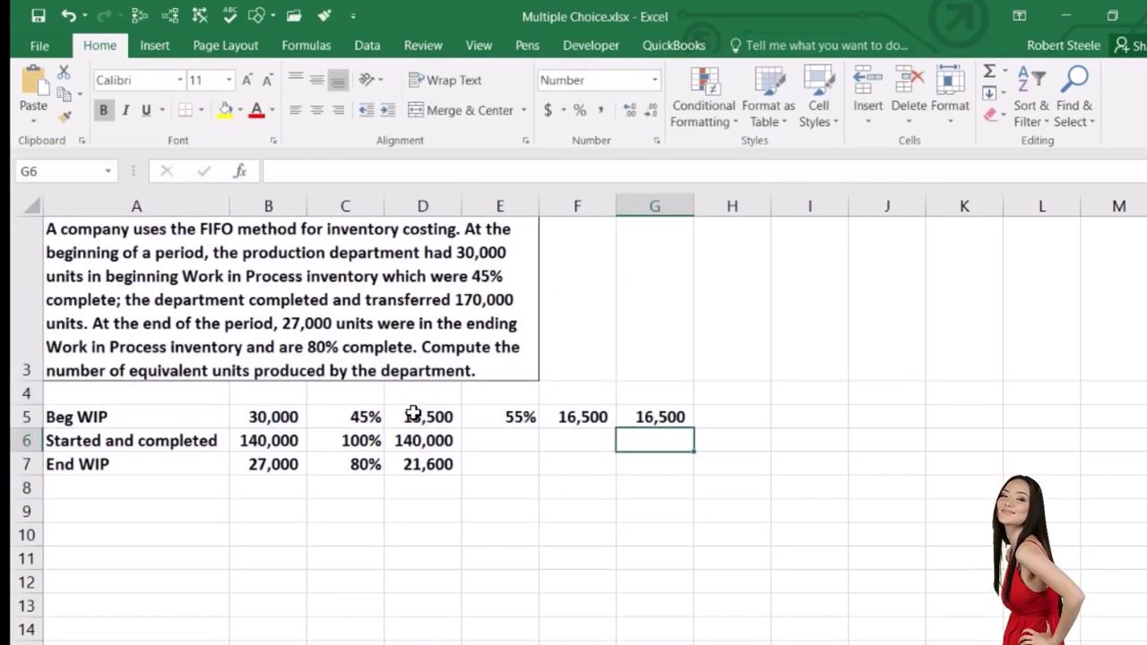
- Bring the started and completed and the ending WIP equivalent units into G6 and G7 by referencing D6 and D7
type("+")
key("Left")
key("Left")
key("Left")
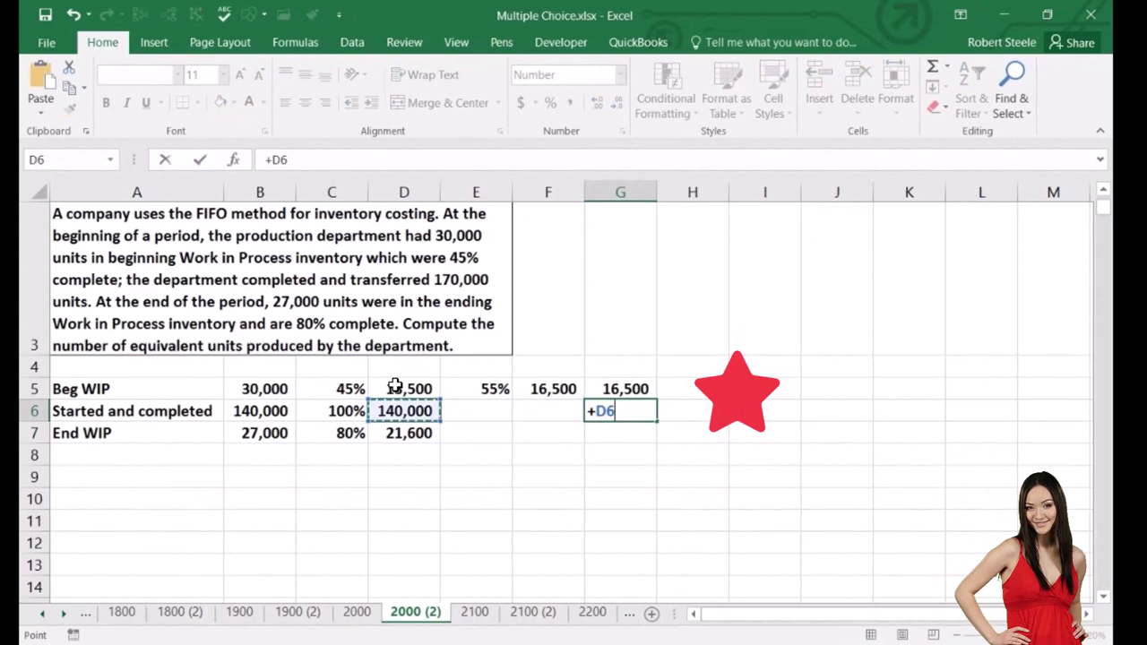
key("Return")
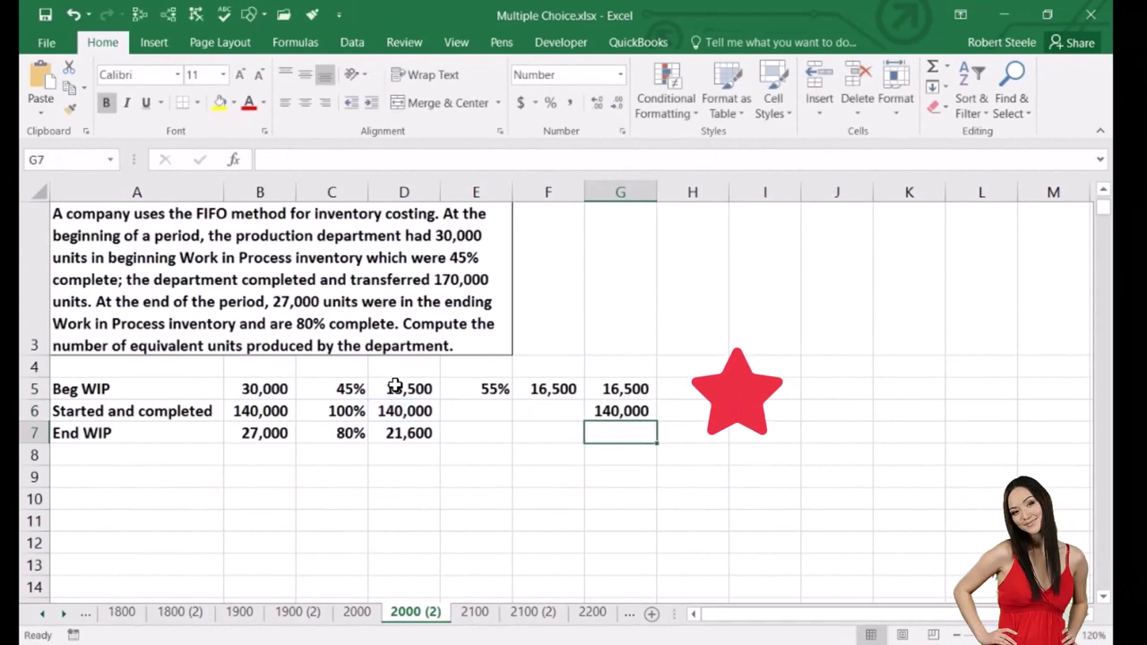
type("+")
key("Left")
key("Left")
key("Left")
key("Return")
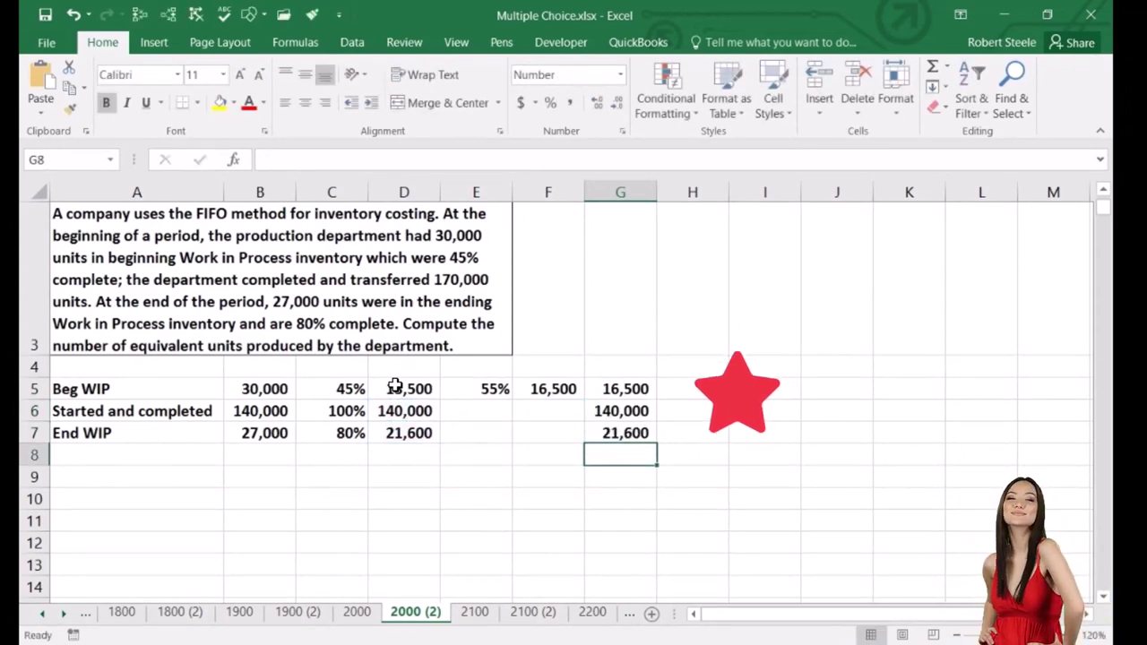
- Total the equivalent units in G9 by summing G5:G7
key("Up")
key("Up")
key("Up")
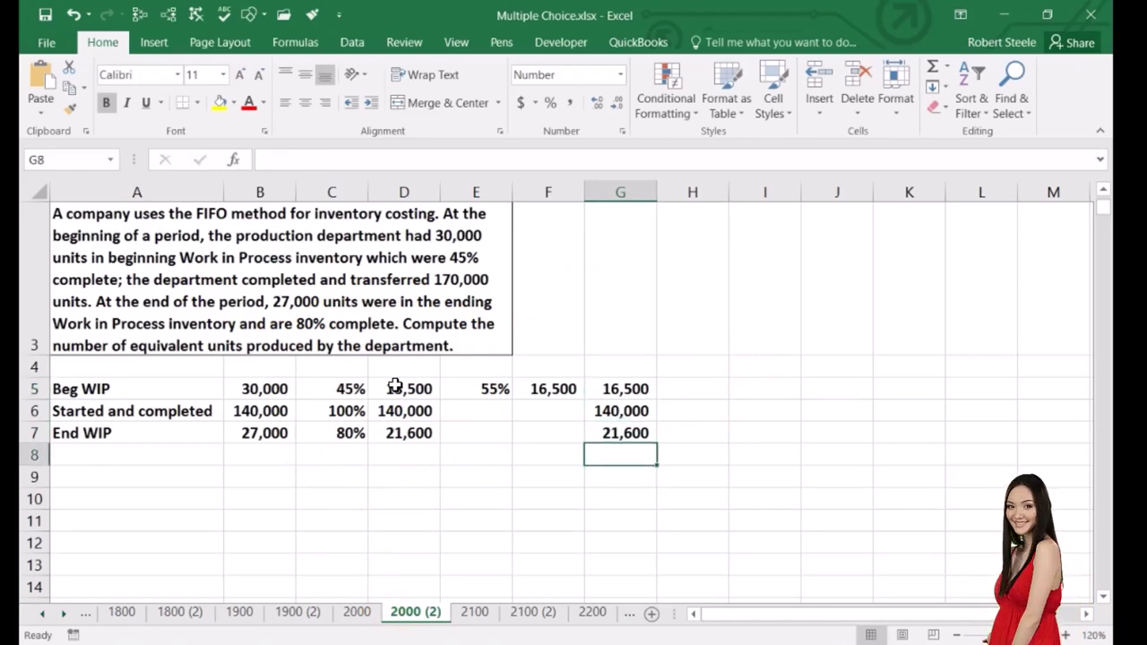
type("=sum(")
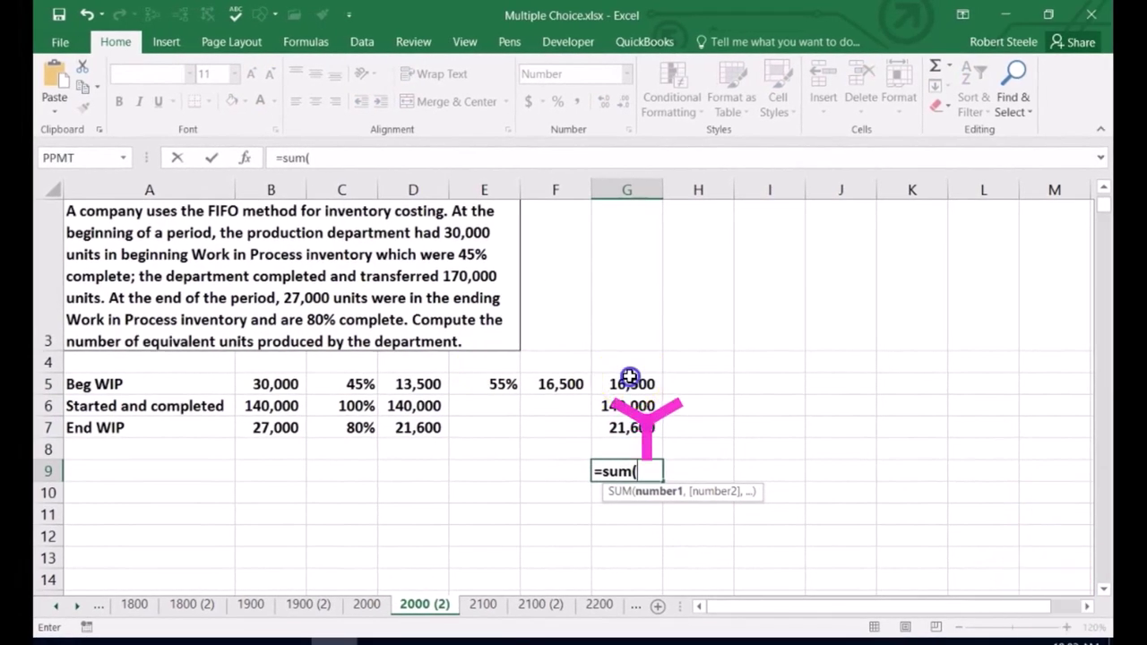
left_click_drag(630, 377, 628, 403)
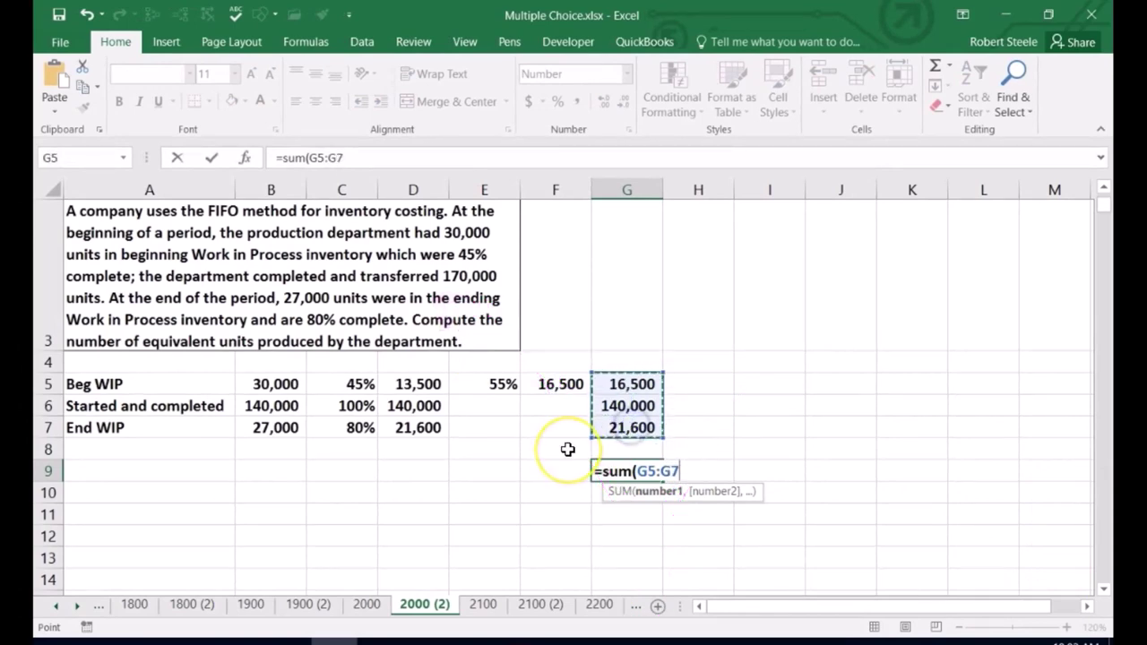
key("Return")
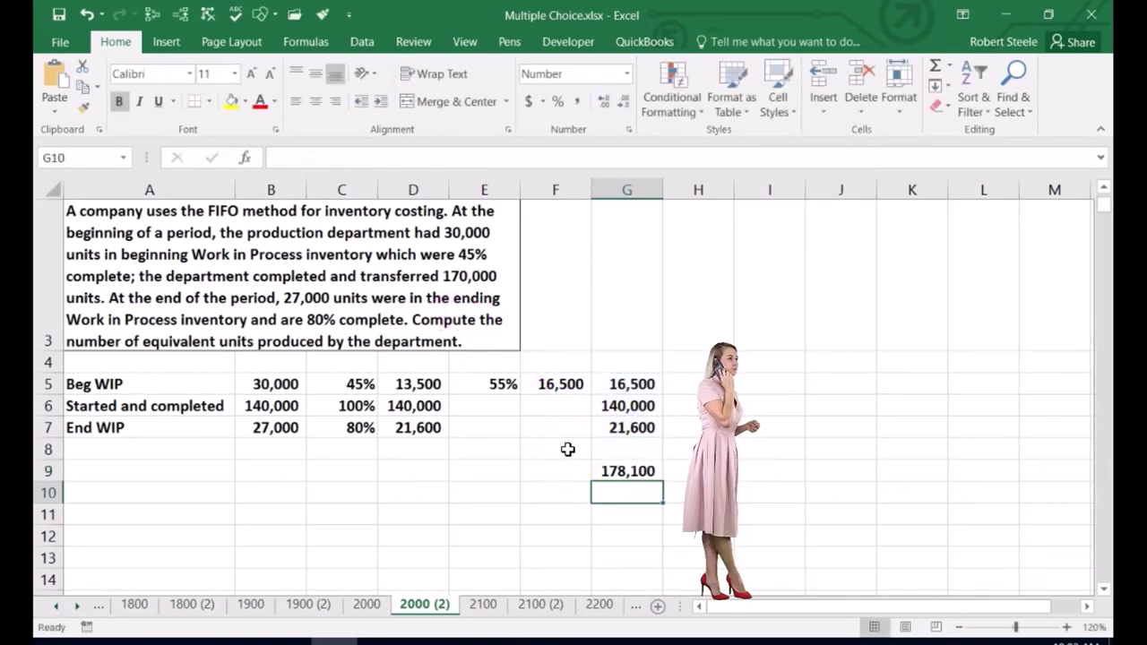
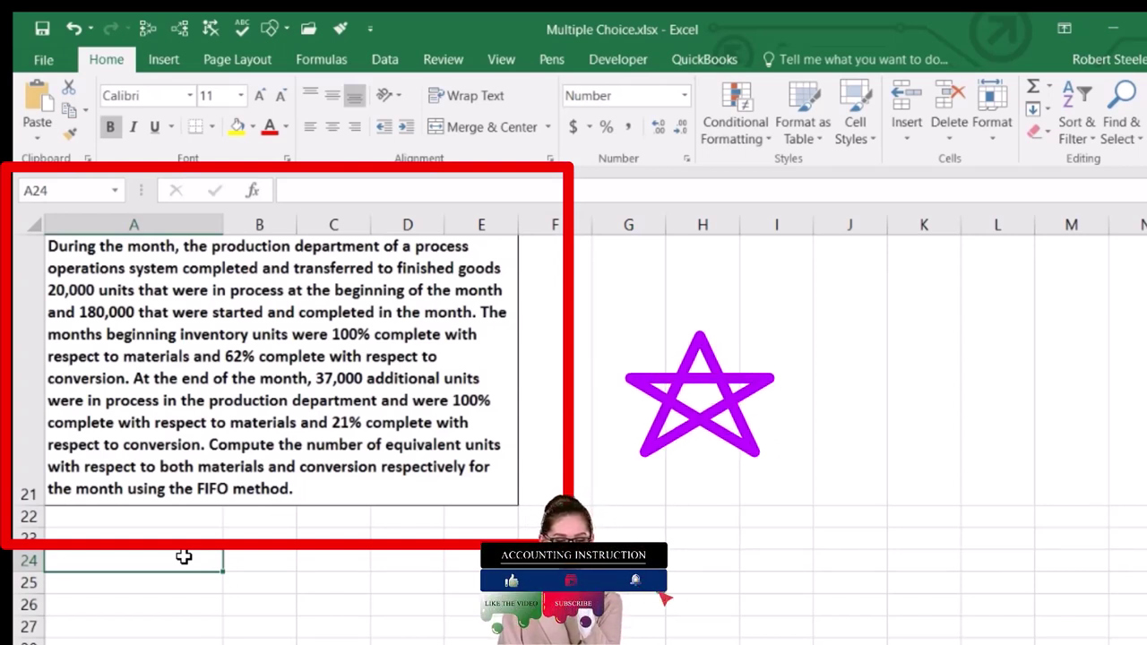
- Add the column headings "Materail" in D22 and "Conversion" in E22 below the problem text in row 21
left_click(397, 517)
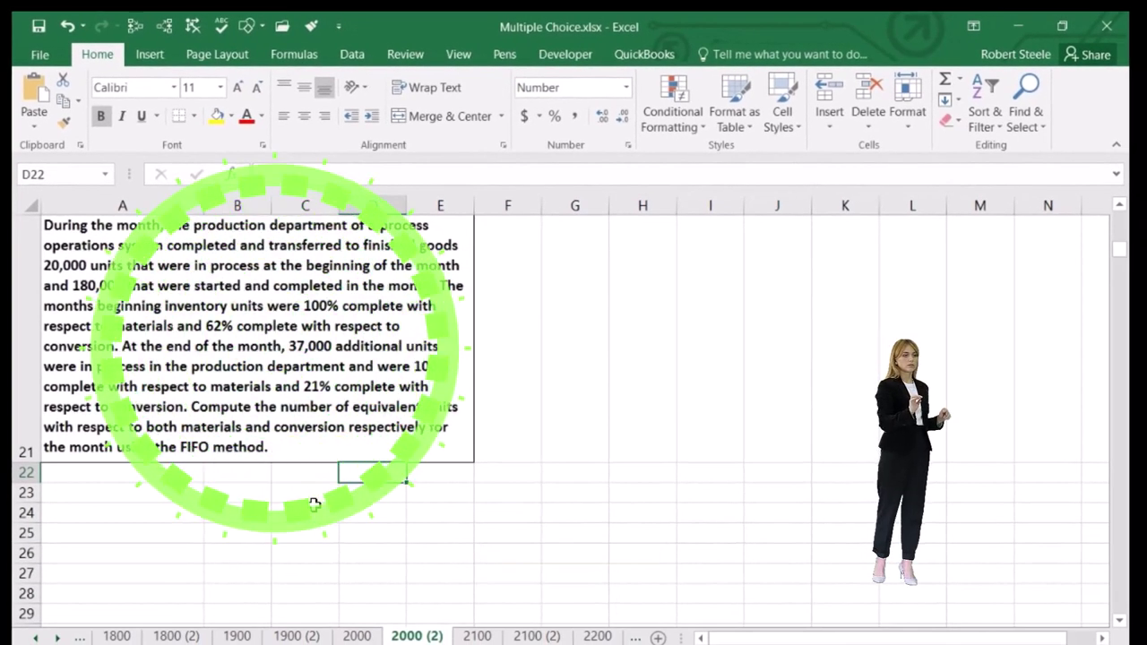
type("Materail")
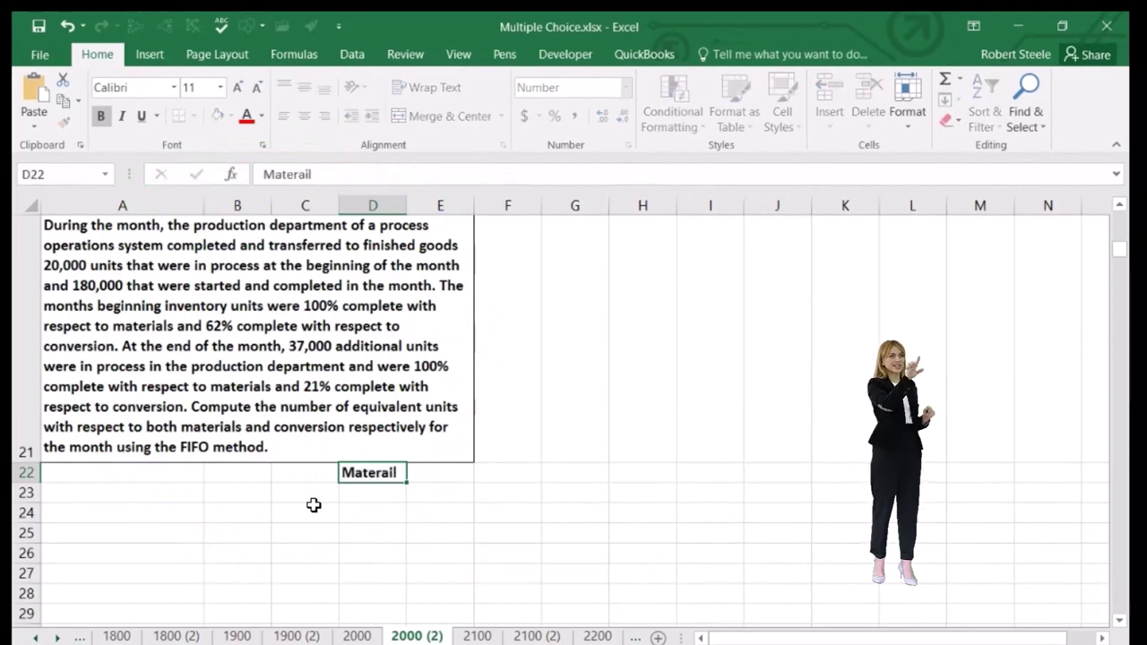
key("Tab")
type("Convers")
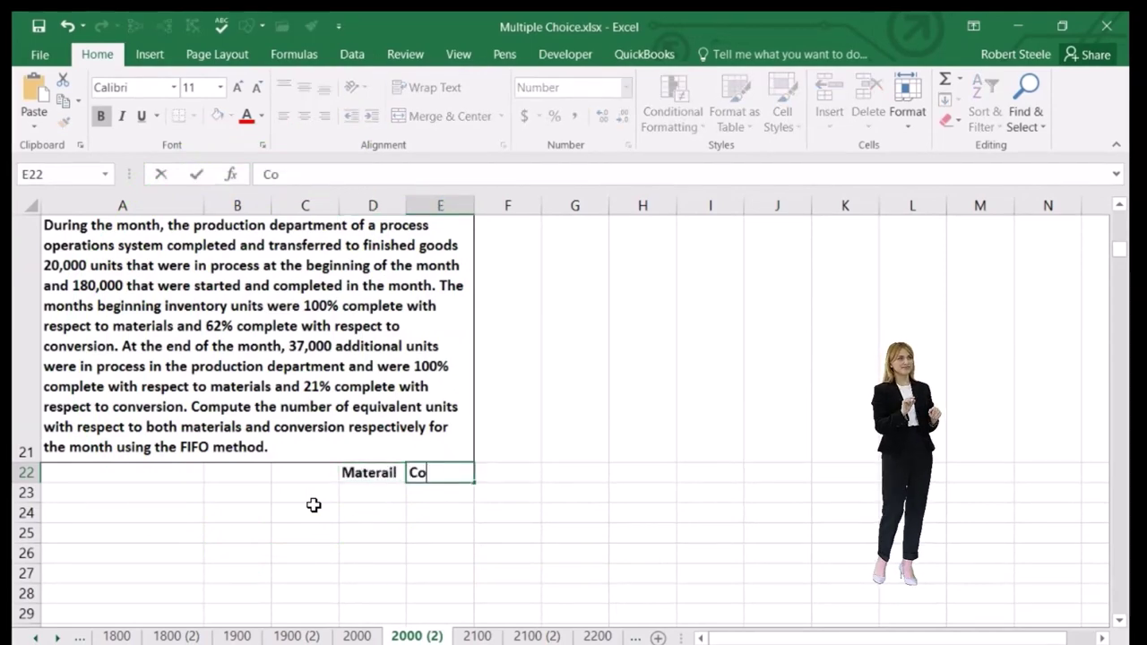
type("on")
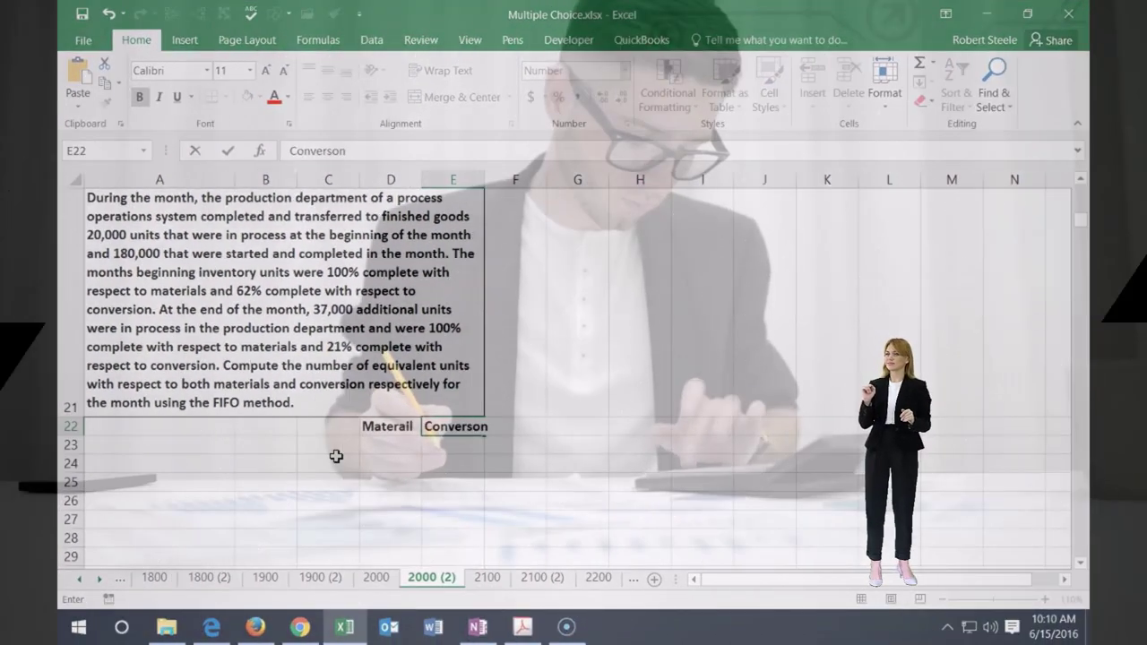
key("BackSpace")
key("BackSpace")
type("ion")
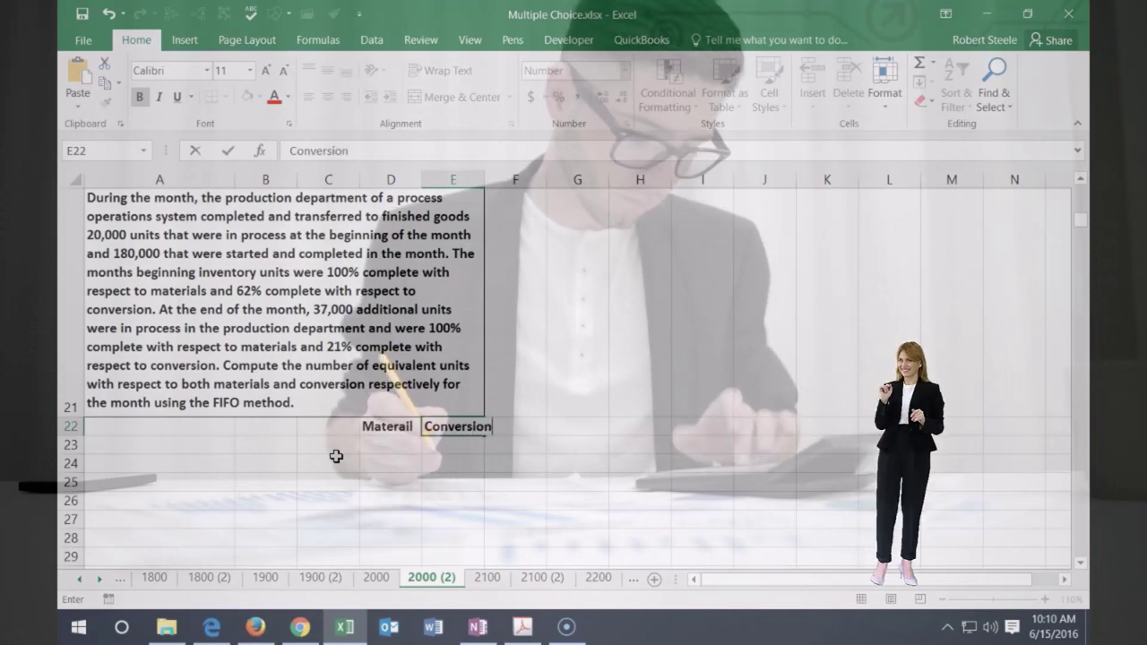
key("Return")
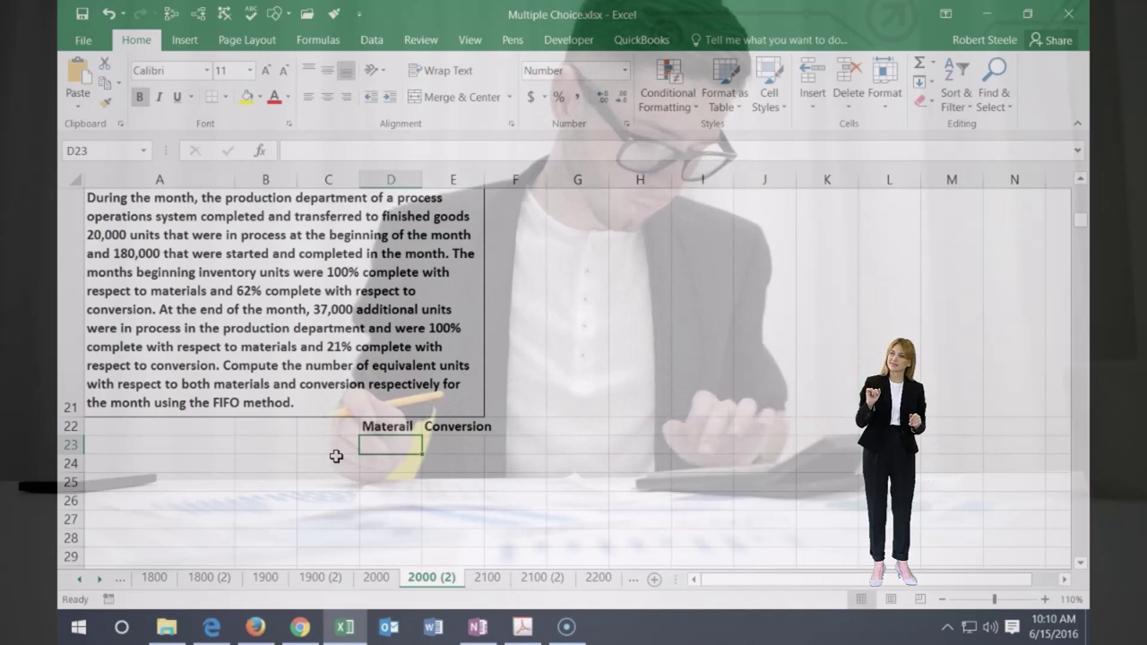
- Add the row label "Beg to be completed" in A23 below the problem text
left_click(435, 441)
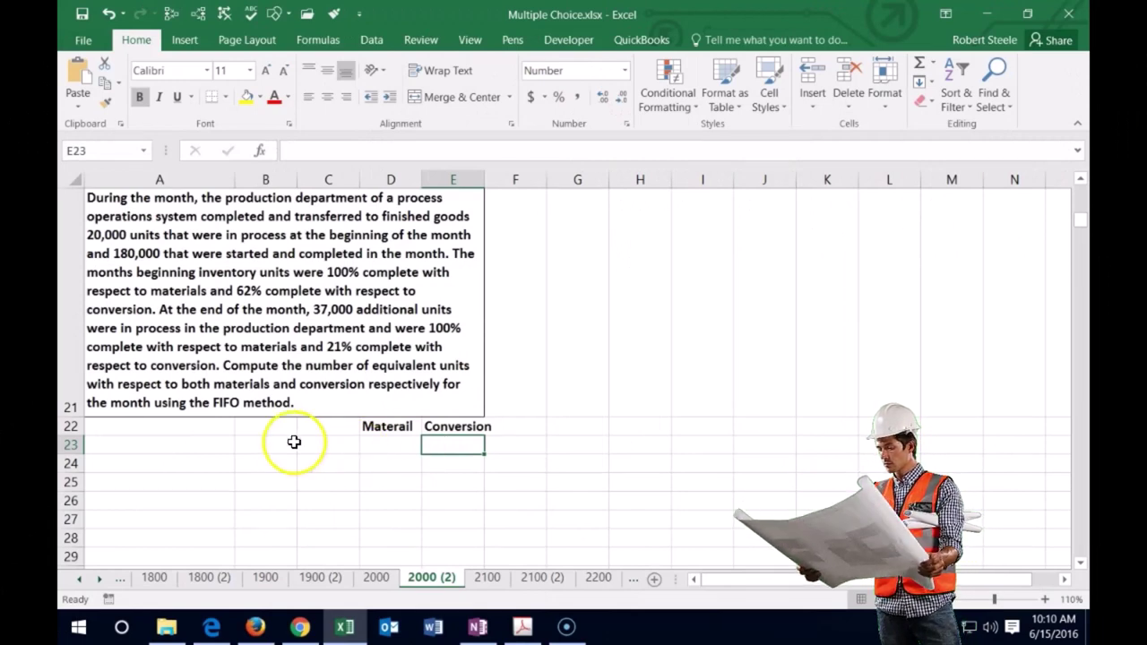
left_click(207, 442)
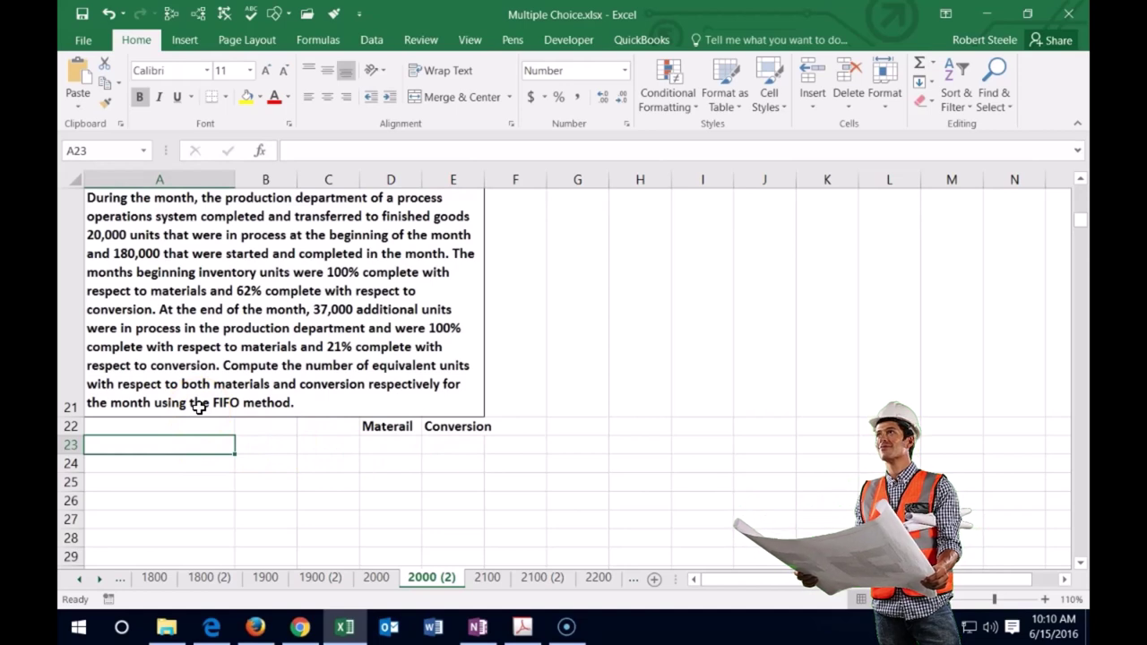
type("Beg to be completed")
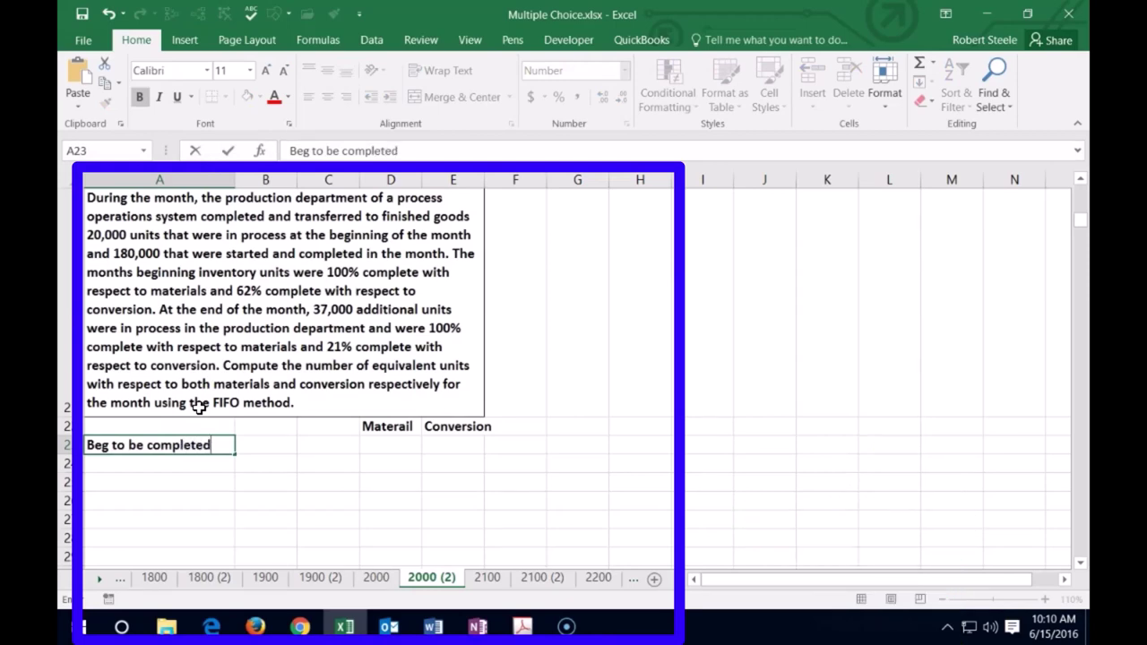
key("Return")
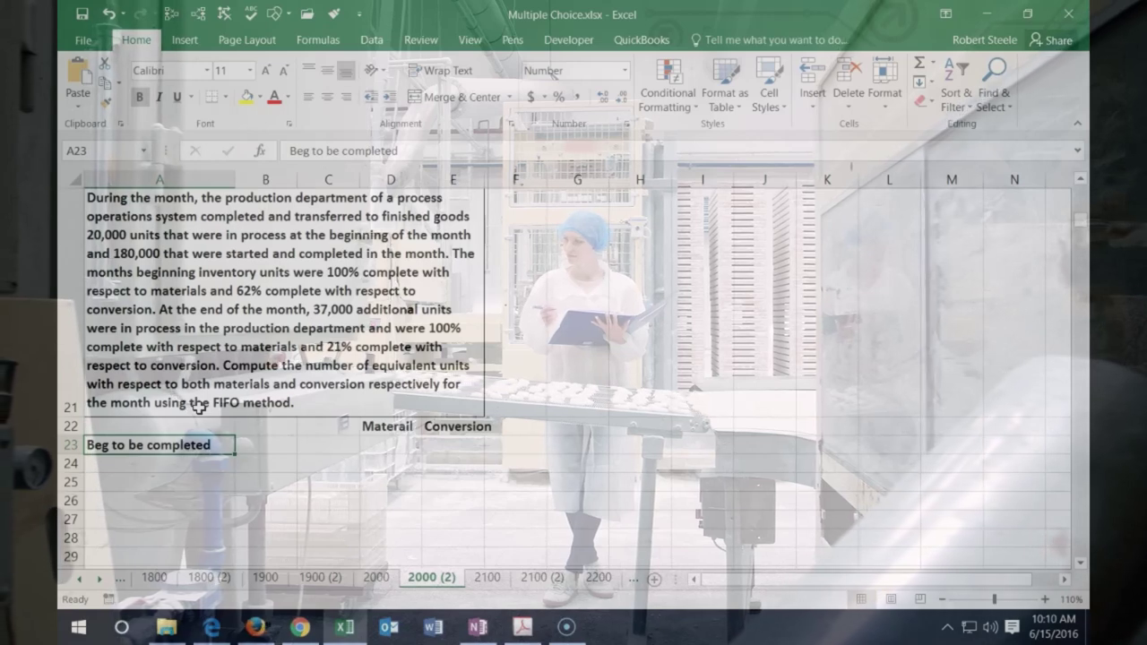
- Enter 20,000 in B23 as the beginning units for the "Beg to be completed" row
key("Tab")
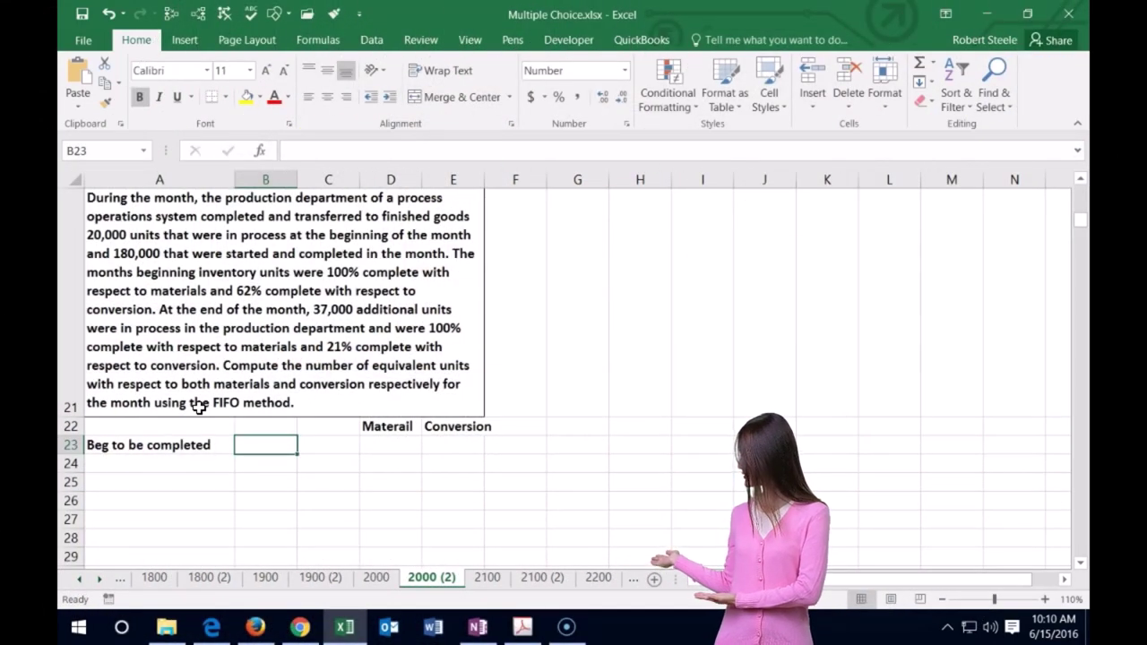
type("201")
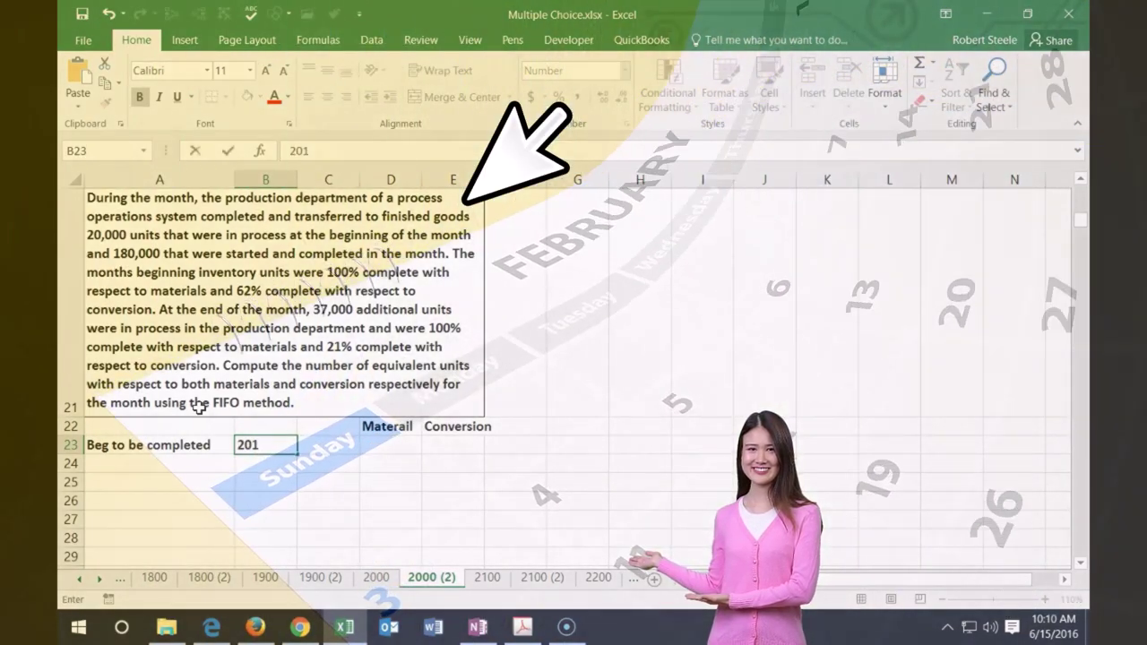
key("BackSpace")
type("0000")
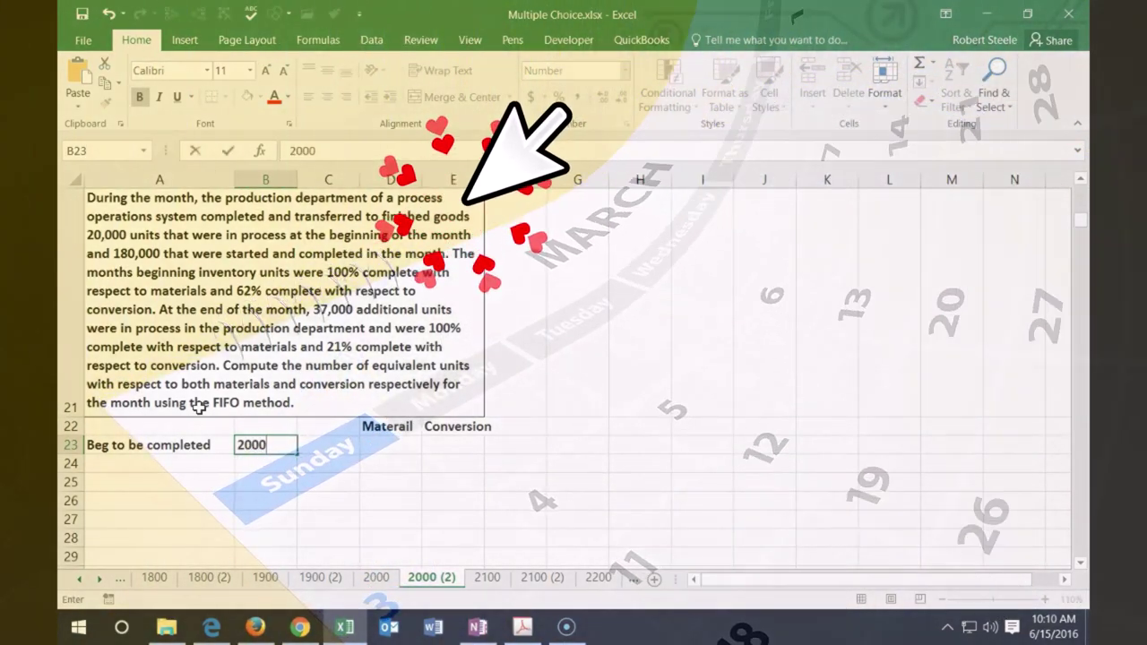
key("Return")
key("Up")
type("20,00")
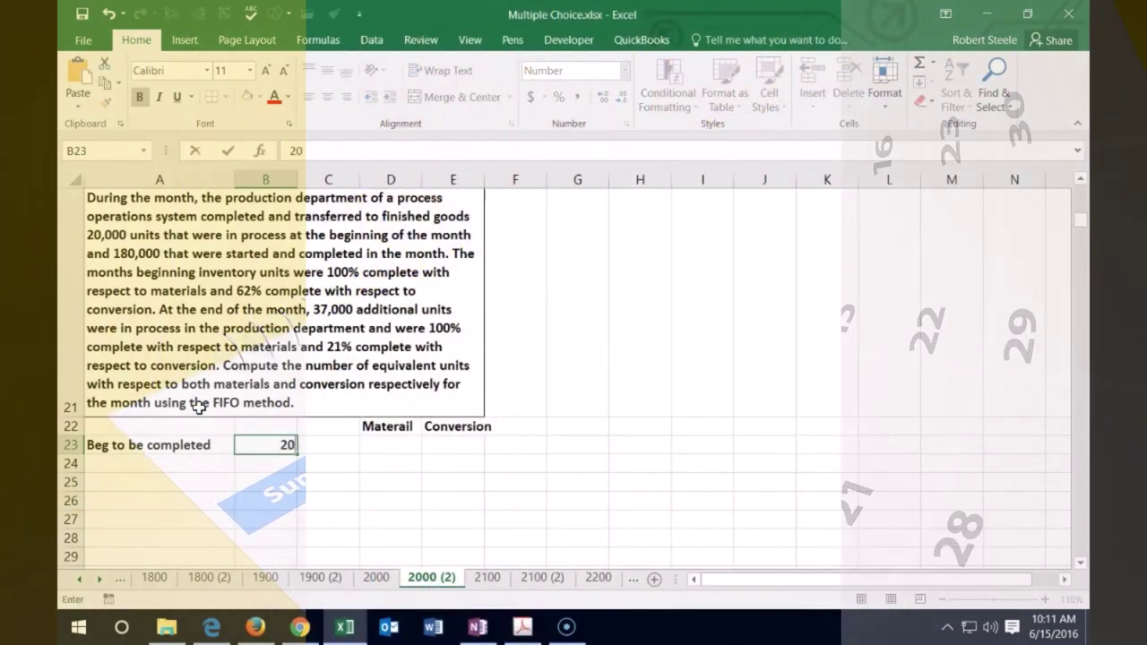
type("00")
key("Return")
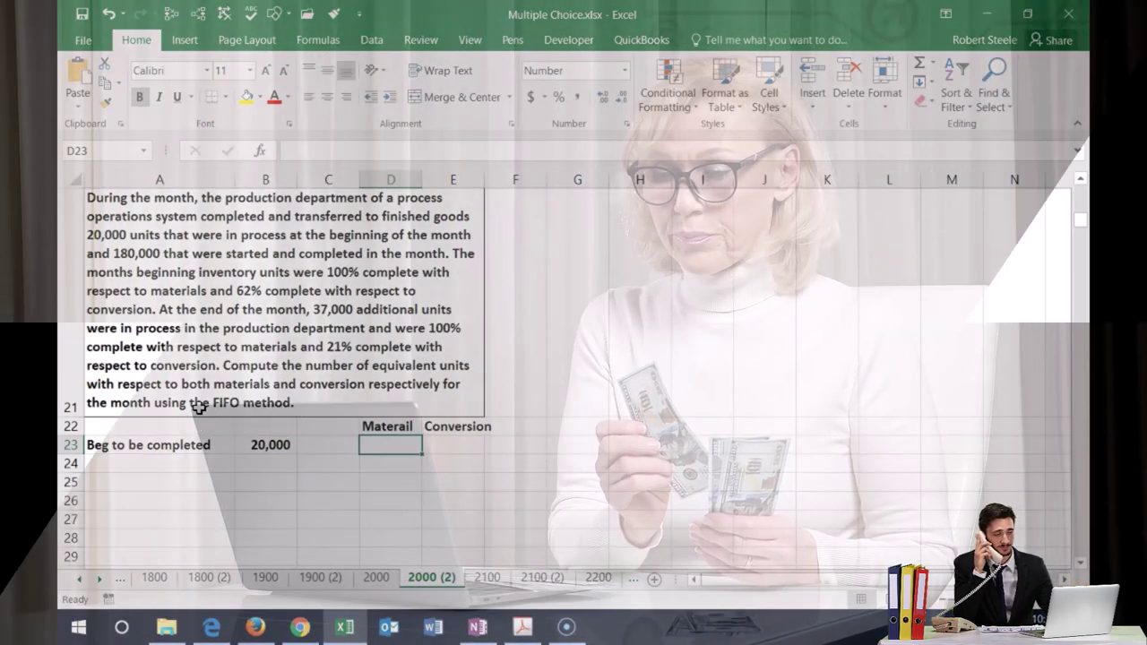
- Correct the heading in D22 to "Material" and enter 0 in D23 for the beginning units' material
key("Up")
type("Material")
key("Return")
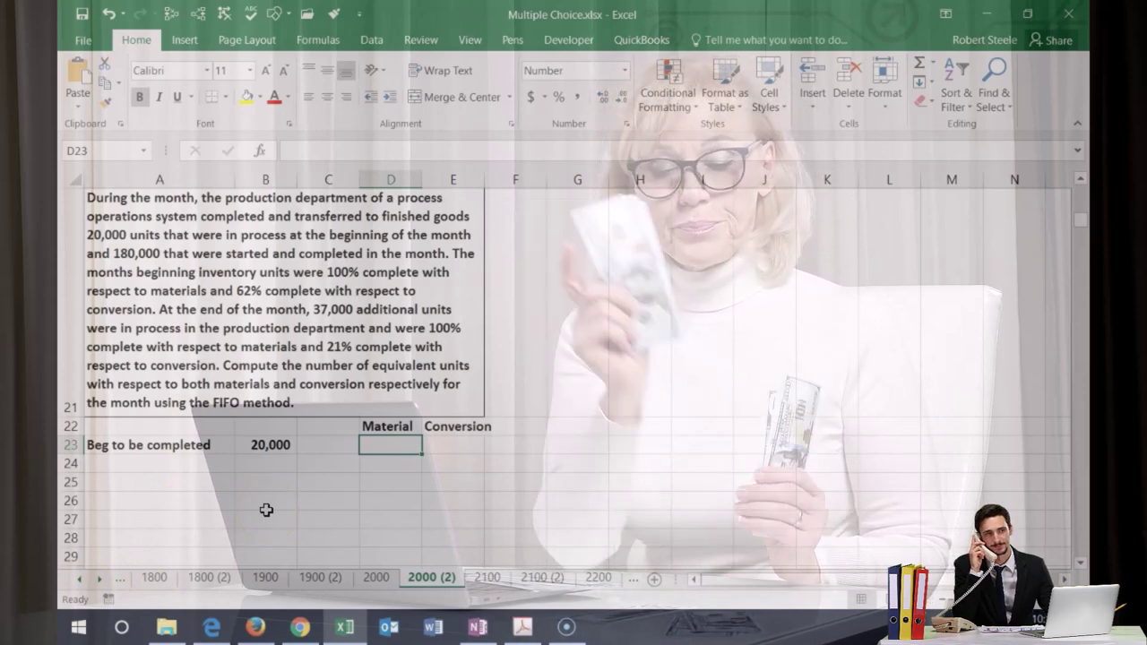
type("0")
key("Return")
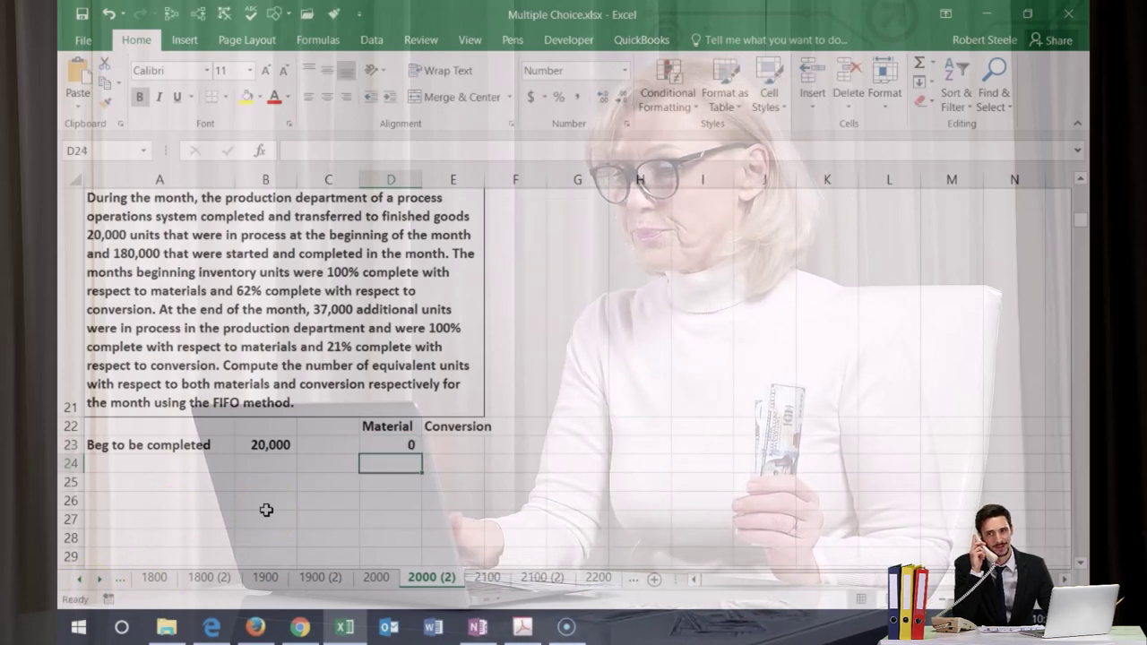
key("Up")
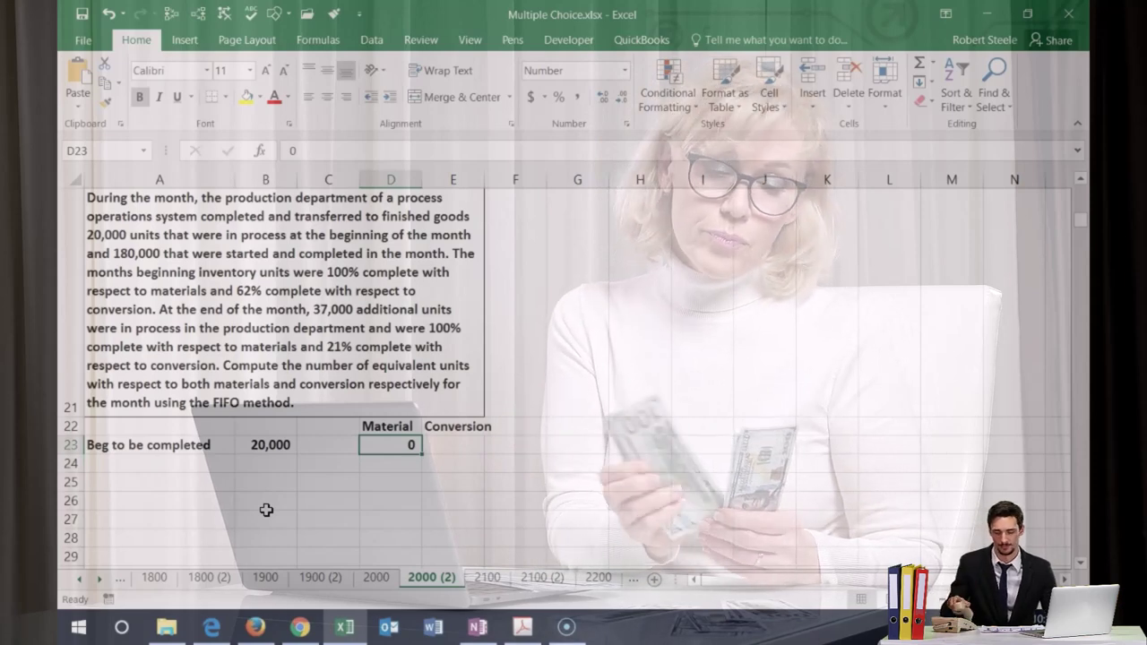
- Calculate the remaining conversion percentage in C23 with the formula =1-.62 and format it as a percentage
left_click(267, 455)
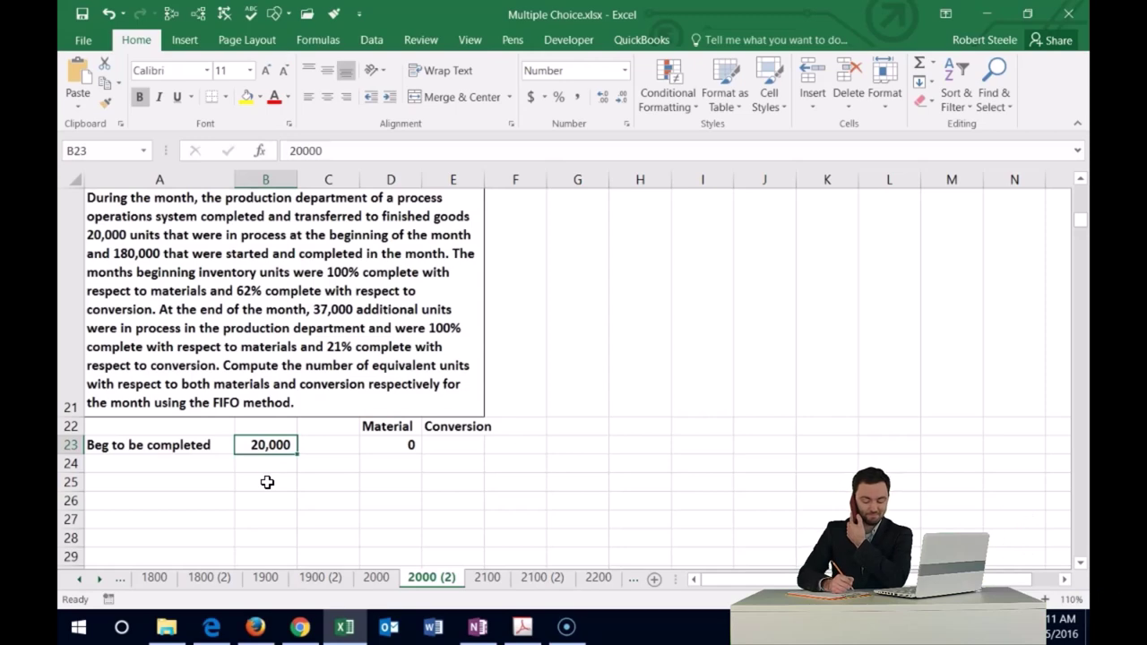
key("Right")
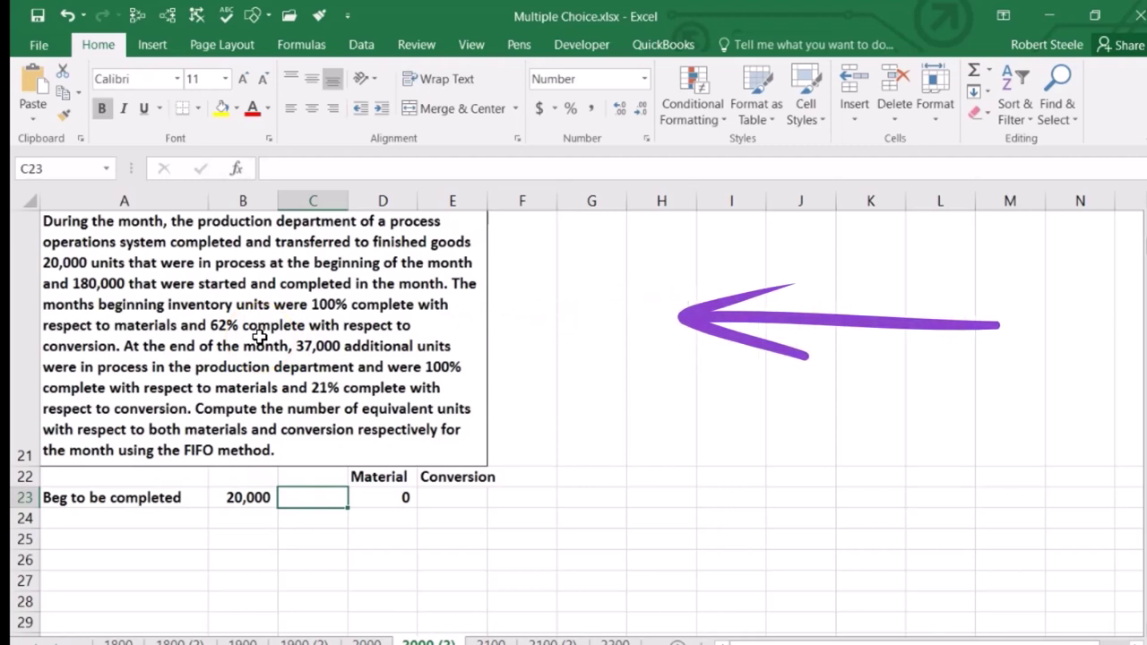
type("=")
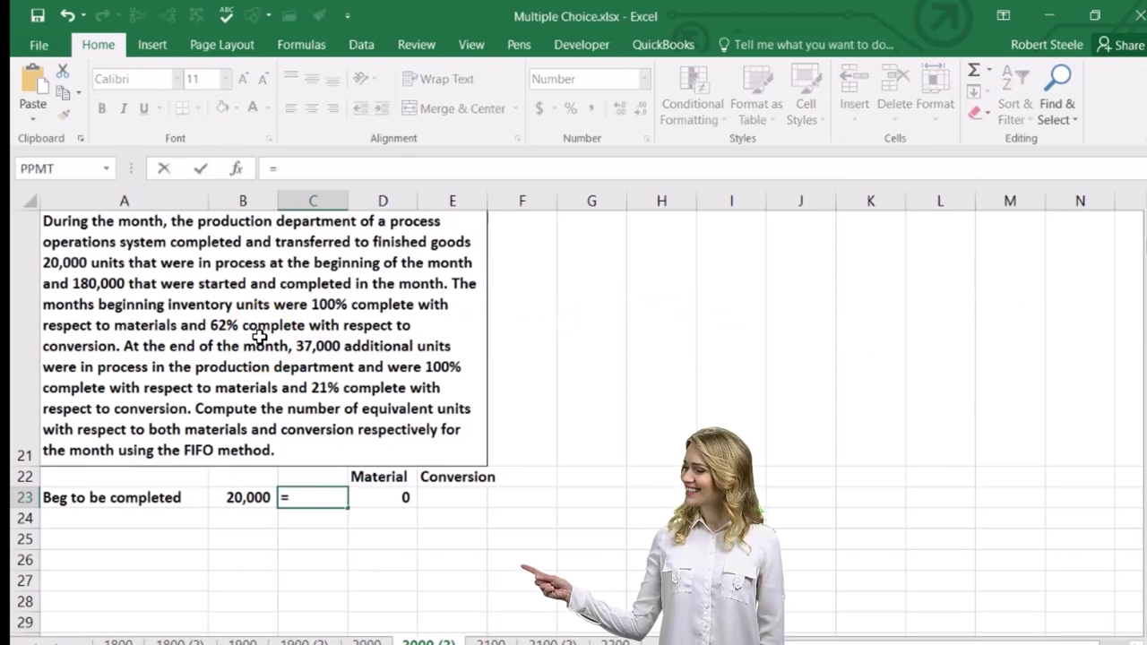
type("1-.62")
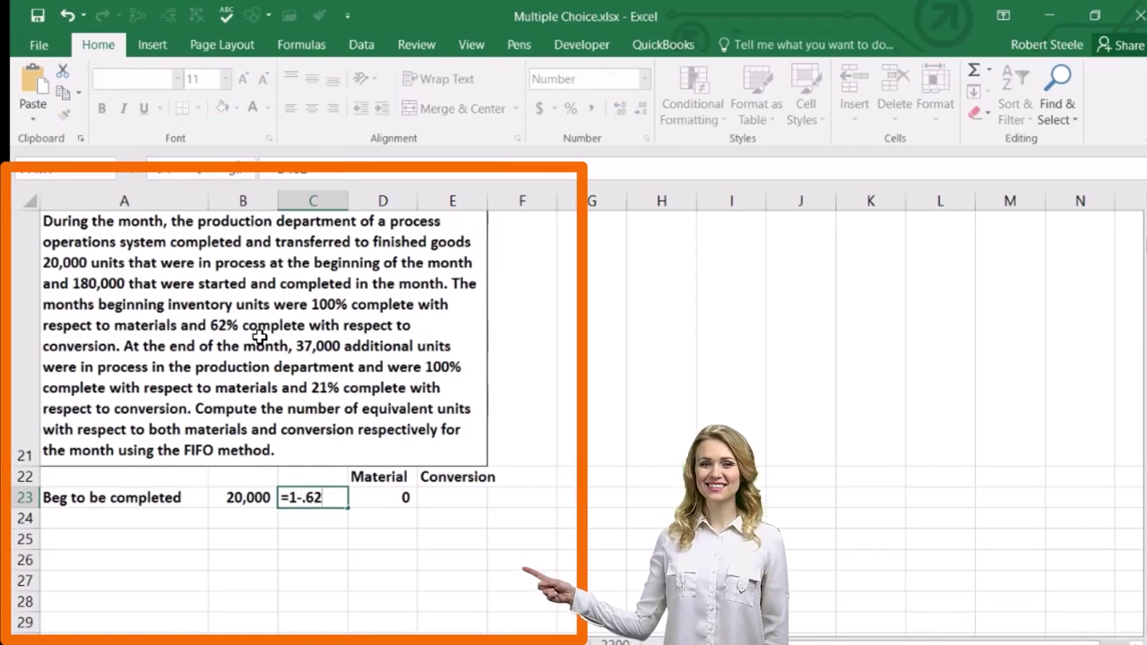
key("Return")
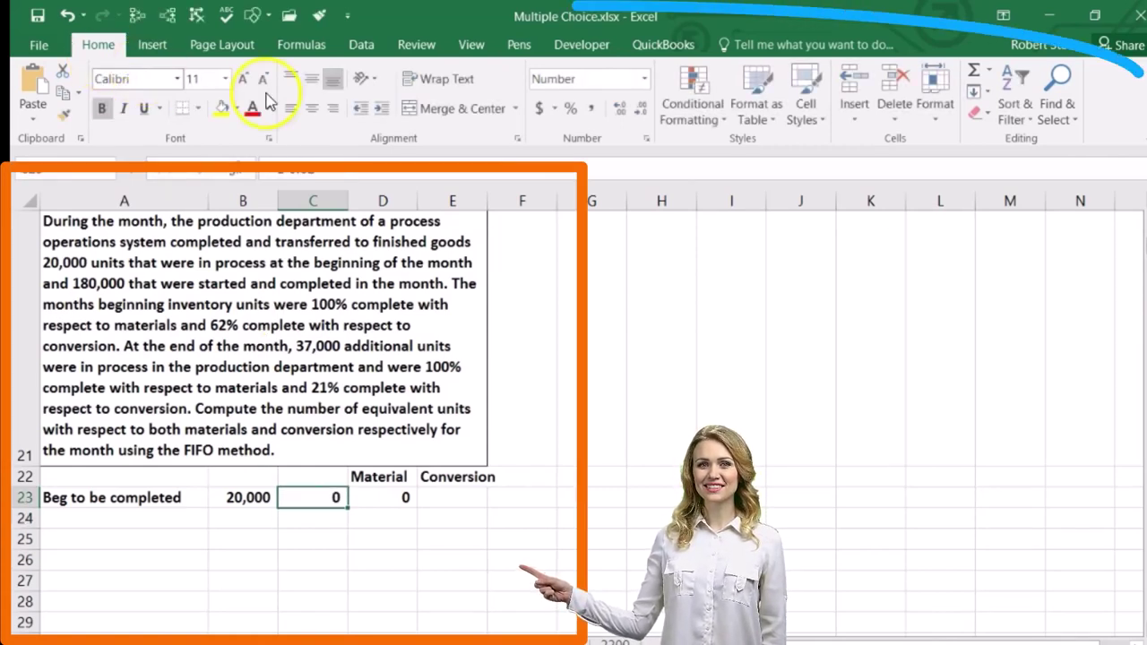
left_click(620, 110)
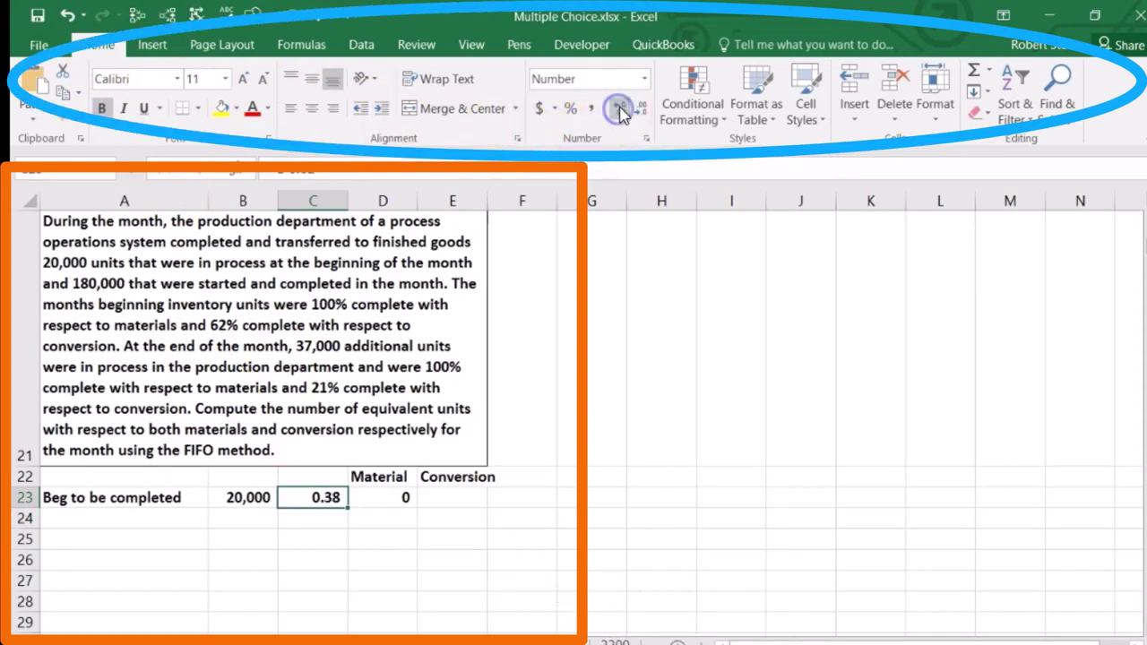
left_click(594, 108)
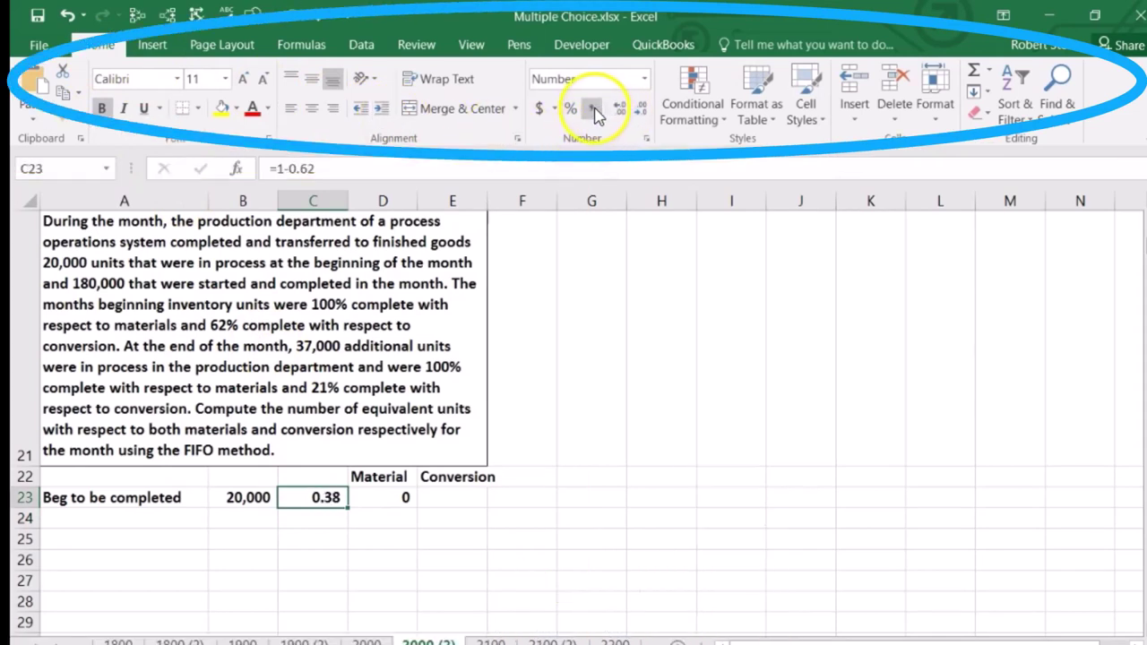
left_click(573, 110)
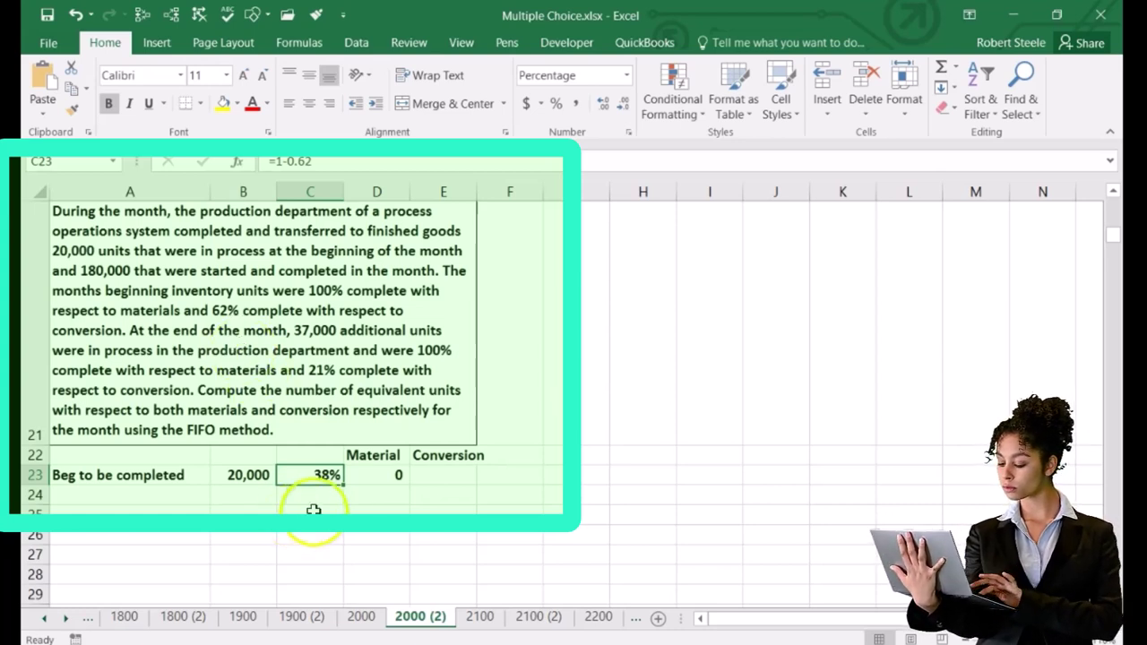
- Calculate the beginning units' conversion equivalent units in E23 with the formula =B23*C23
left_click(416, 480)
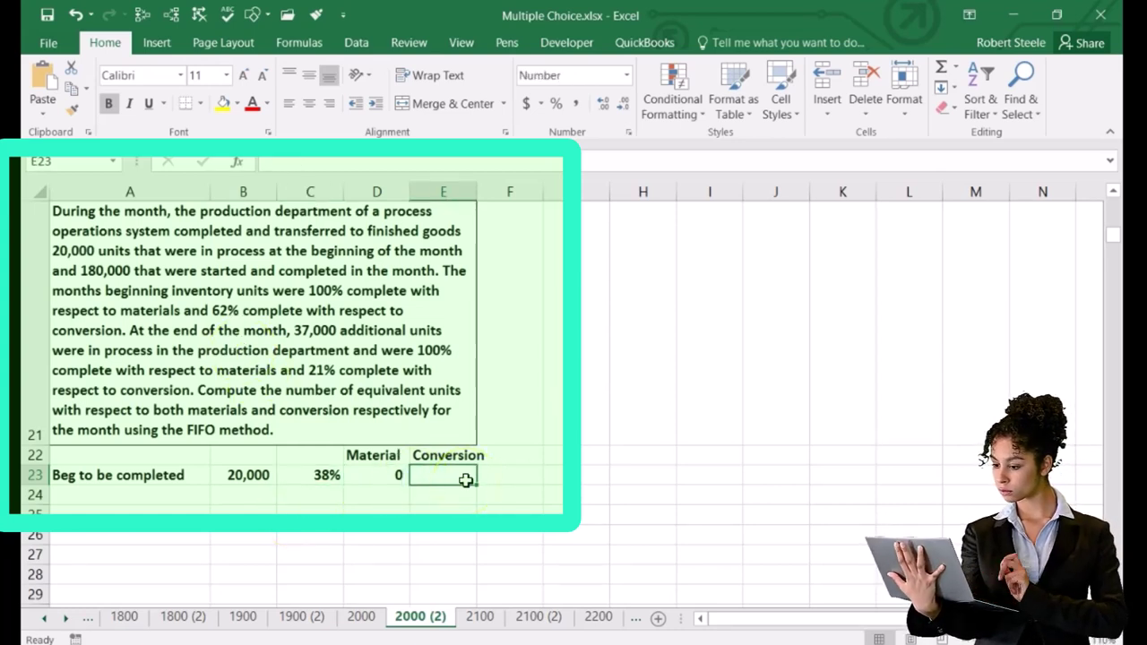
type("=")
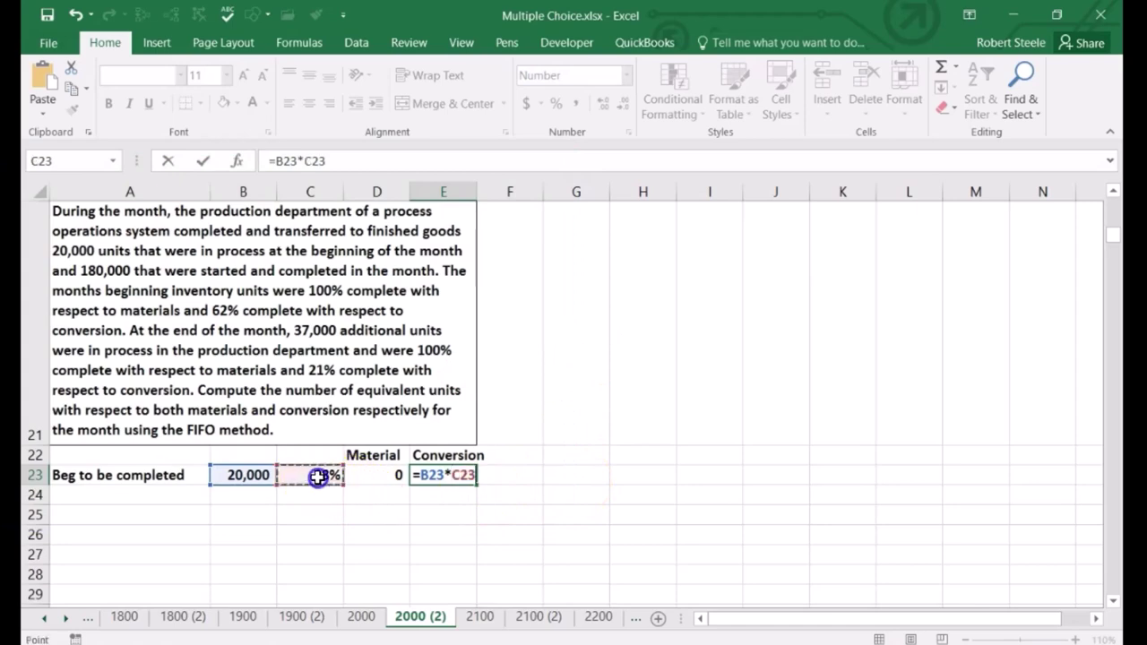
key("Return")
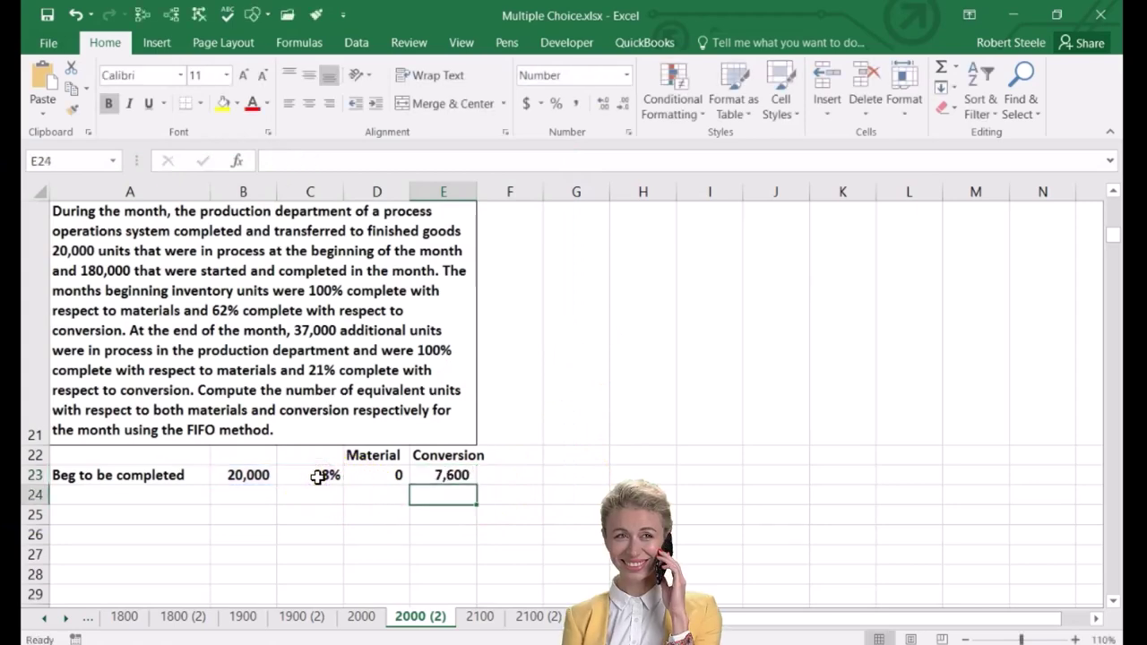
- Add the row label "Start and complete" in A24
key("Left")
key("Left")
key("Left")
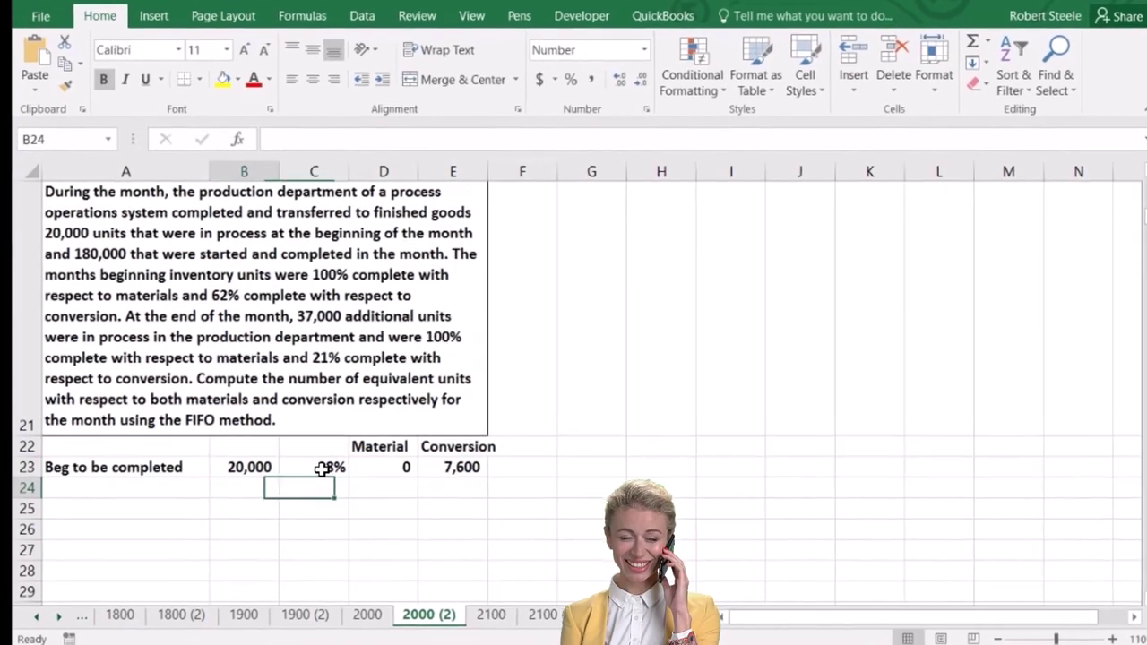
key("Left")
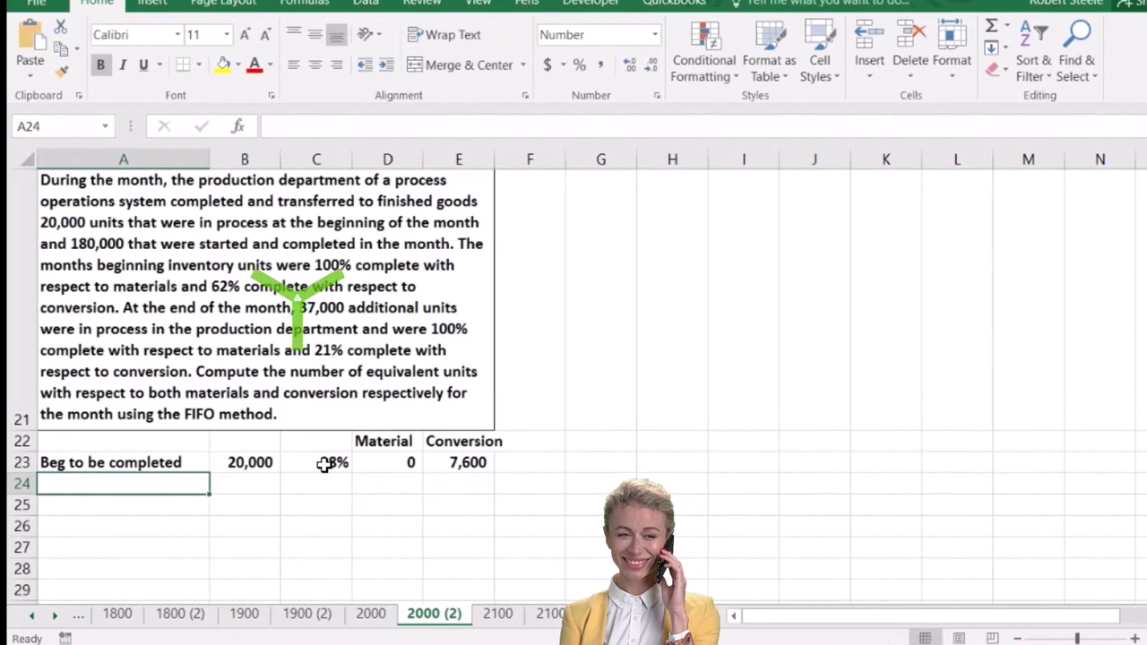
type("Start")
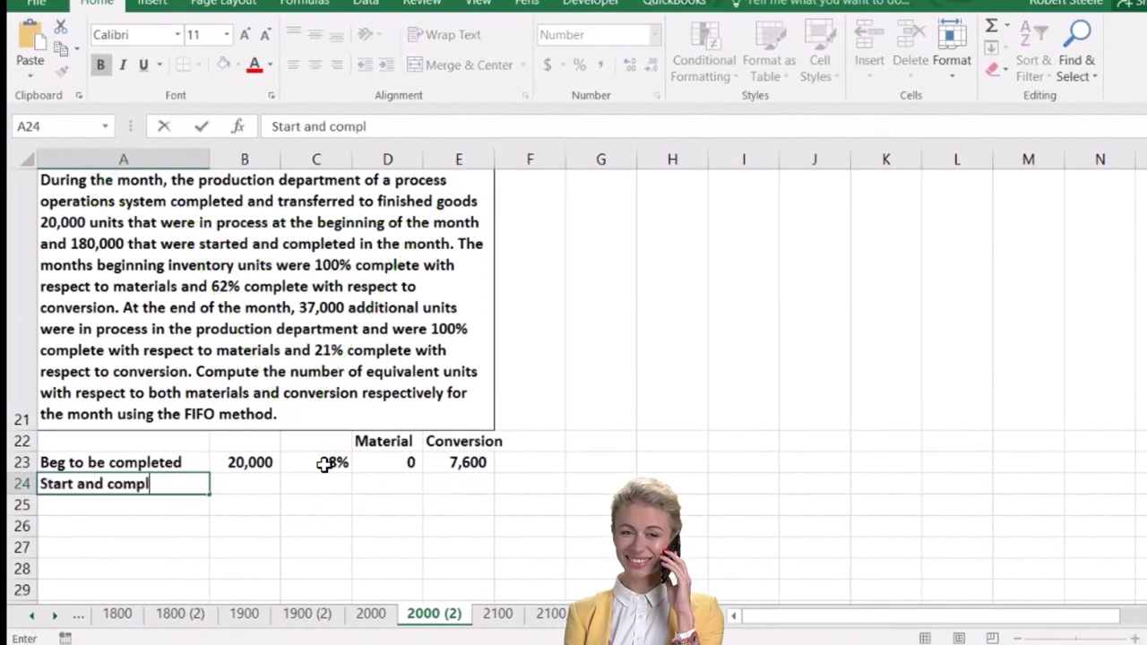
key("Return")
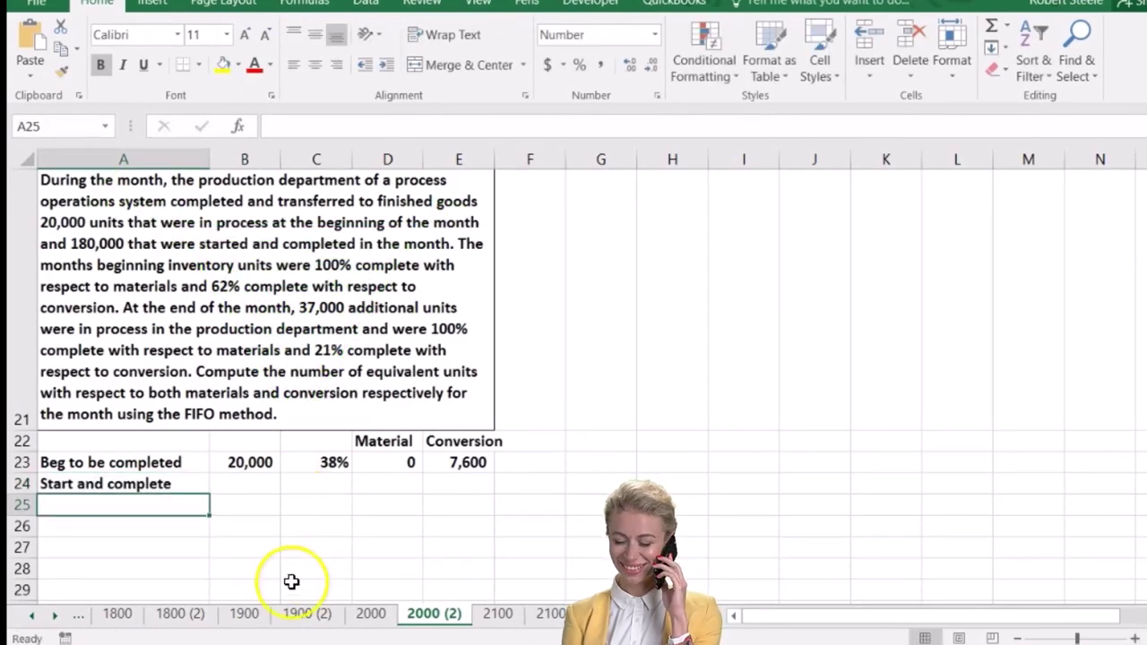
- Enter 180,000 in B24 as the units started and completed
key("Up")
key("Right")
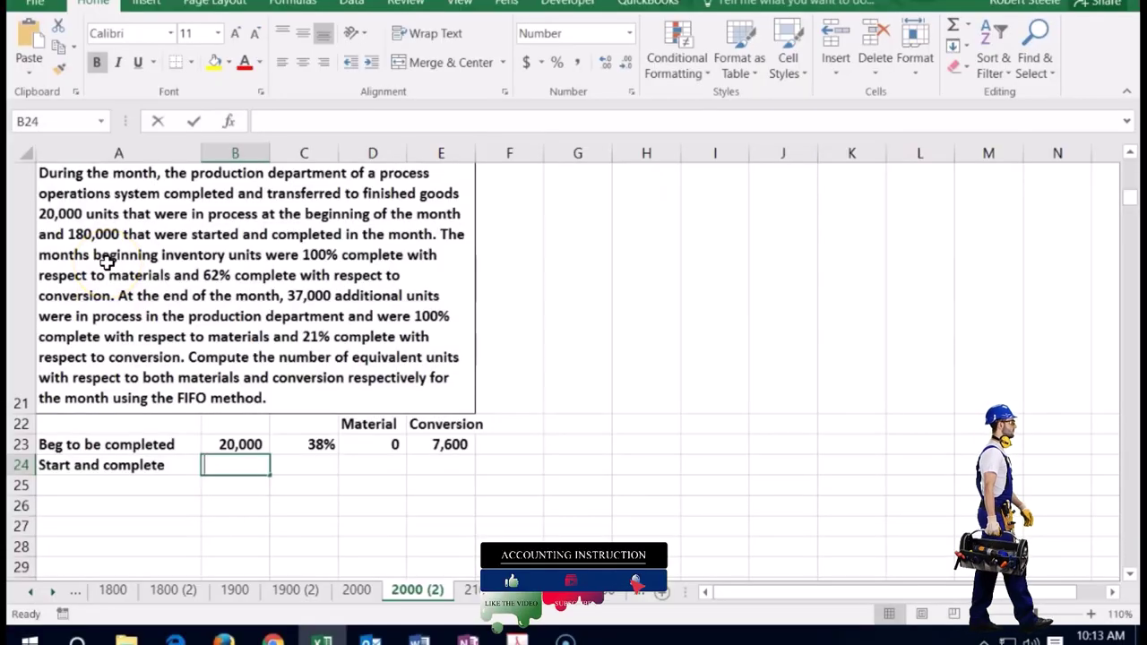
type("180")
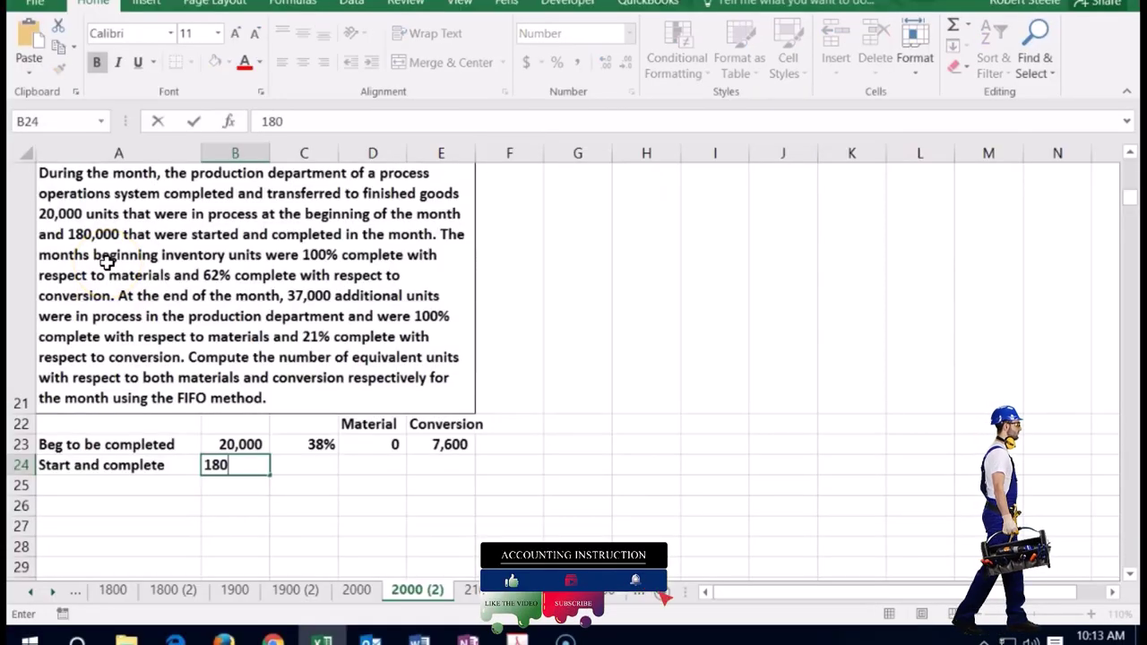
type(",000")
key("Tab")
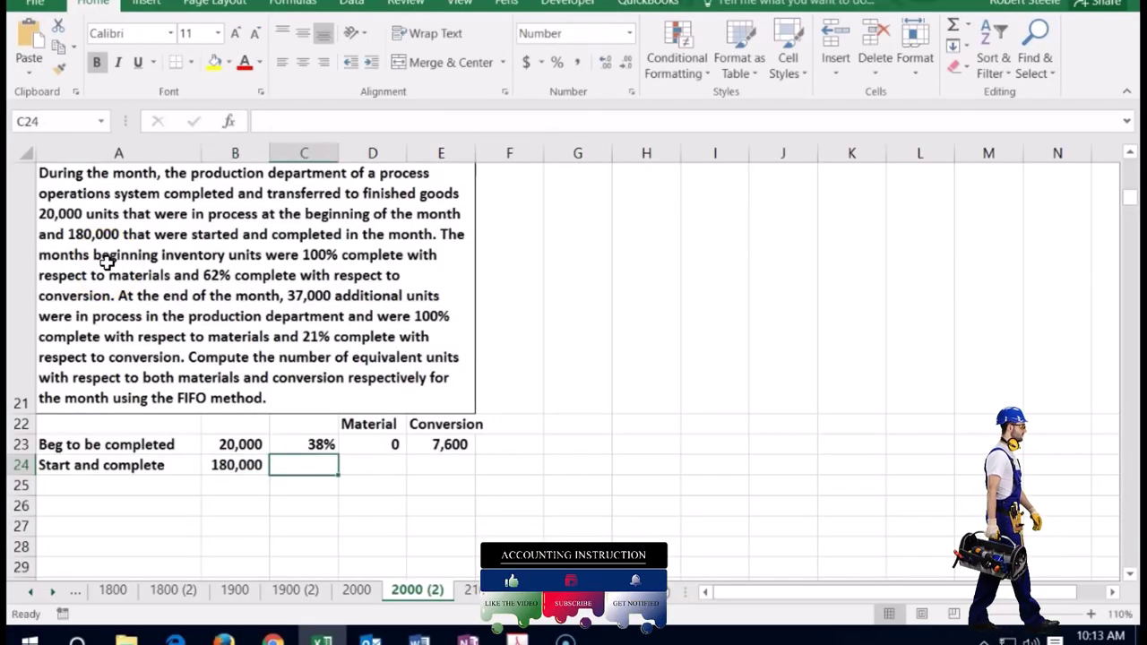
- Bring the started and completed units into the Material column at D24 by referencing B24
key("Tab")
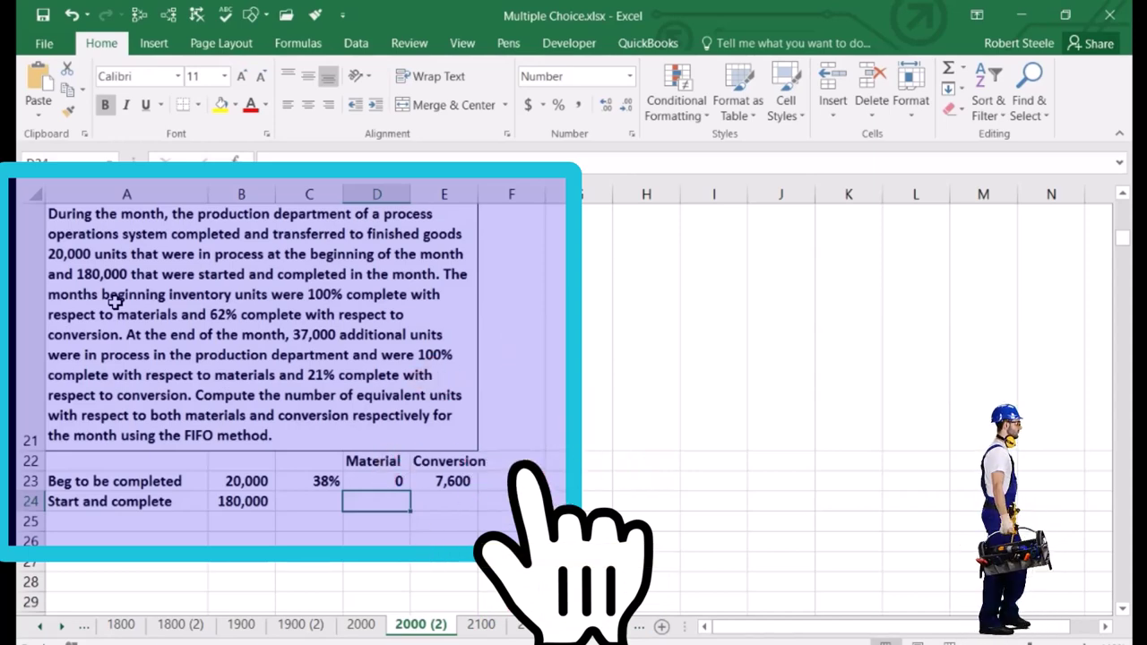
type("+")
key("Left")
key("Left")
key("Tab")
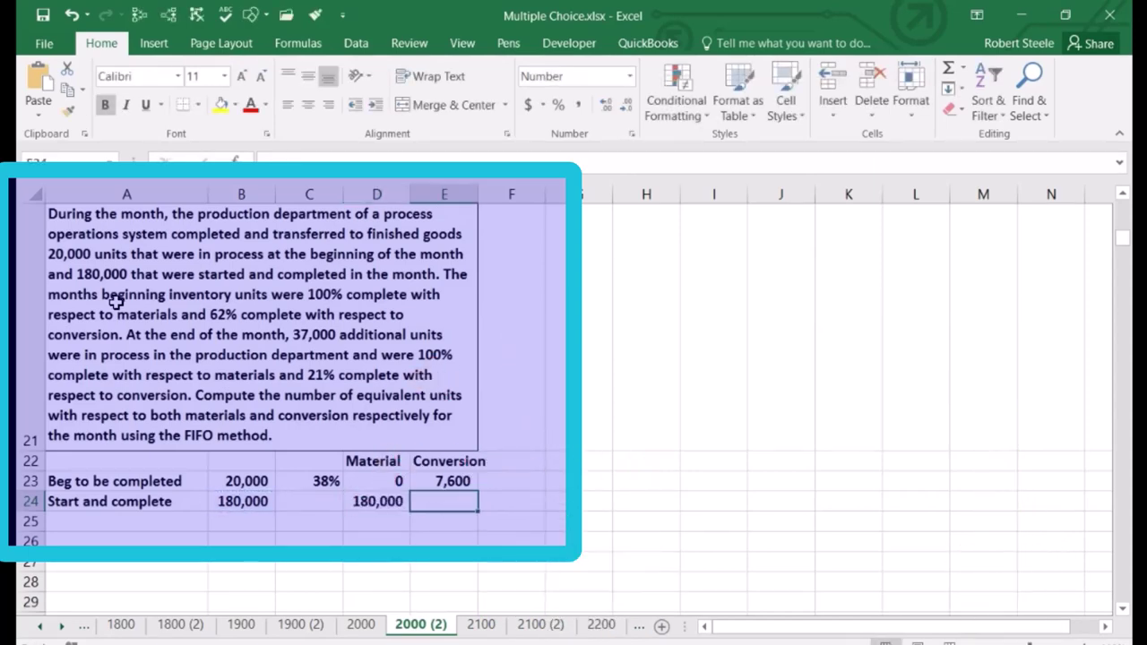
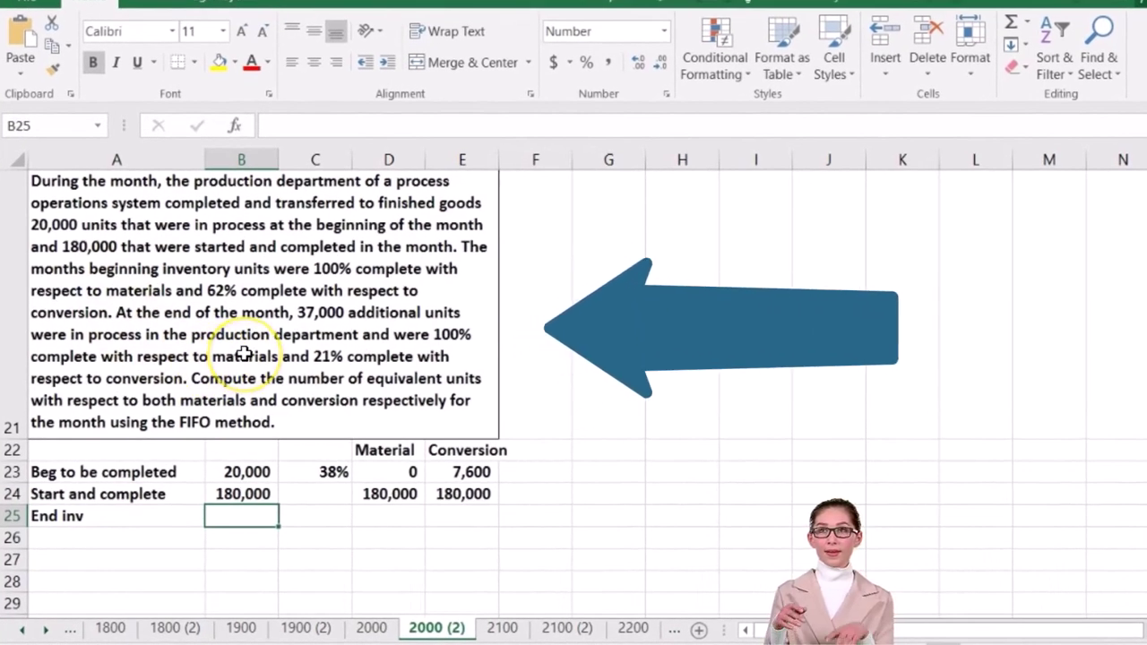
- Enter 37,000 in B25 as the "End inv" units and select the row's Material cell, D25
type("37000")
key("Return")
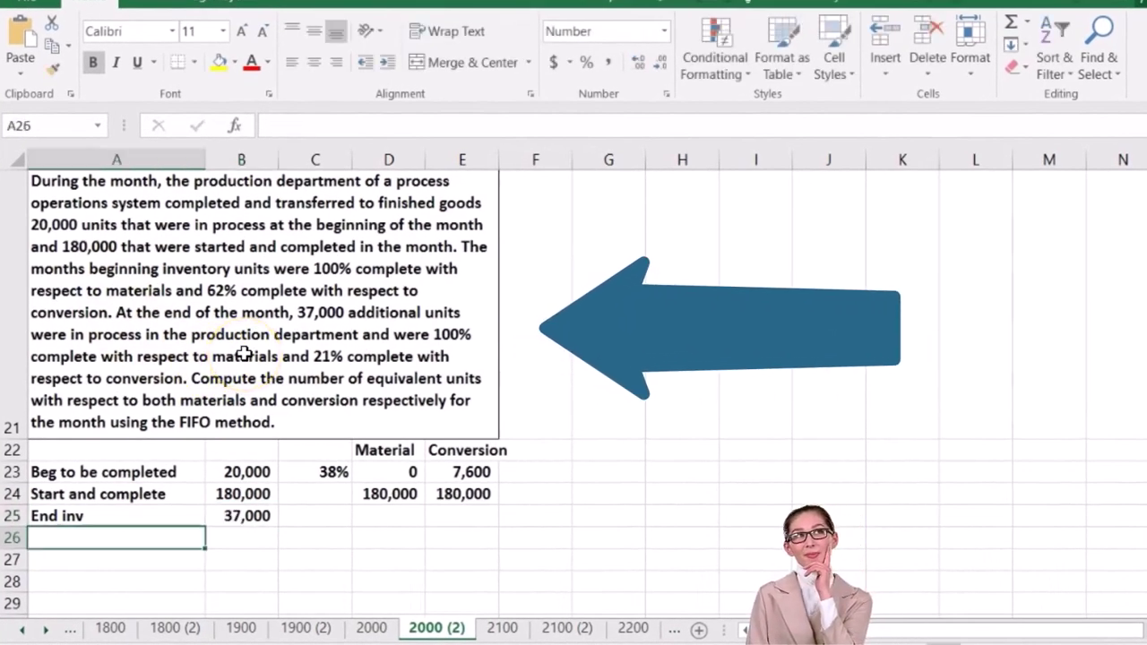
key("Right")
key("Right")
key("Right")
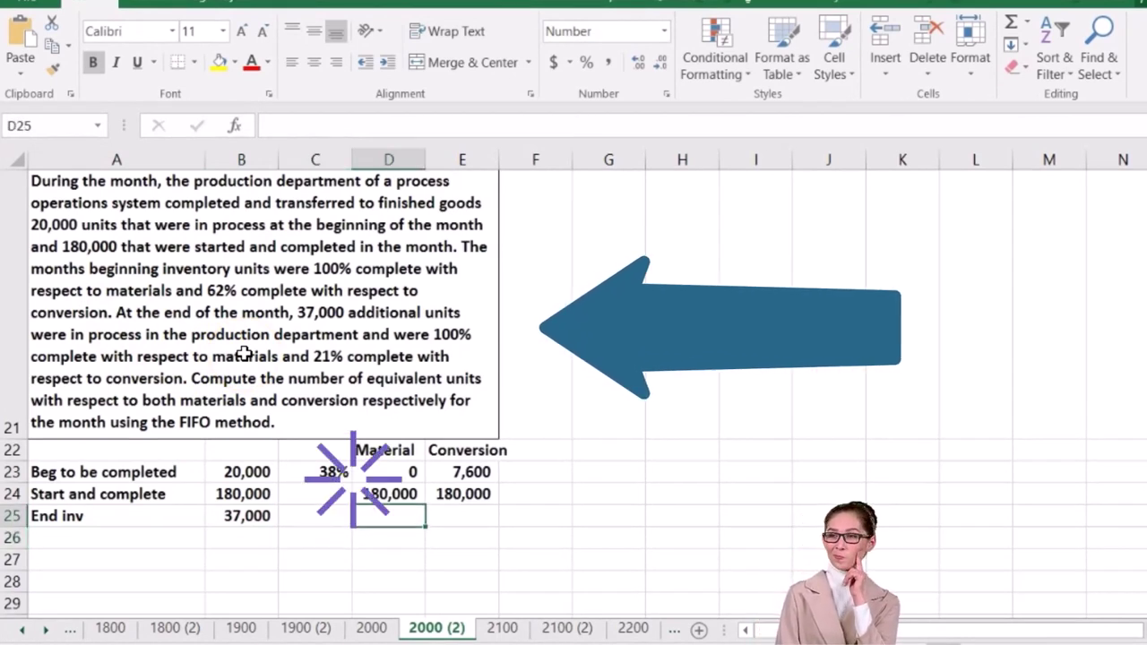
- Bring the ending inventory units into the Material column at D25 by referencing B25
key("Up")
key("Up")
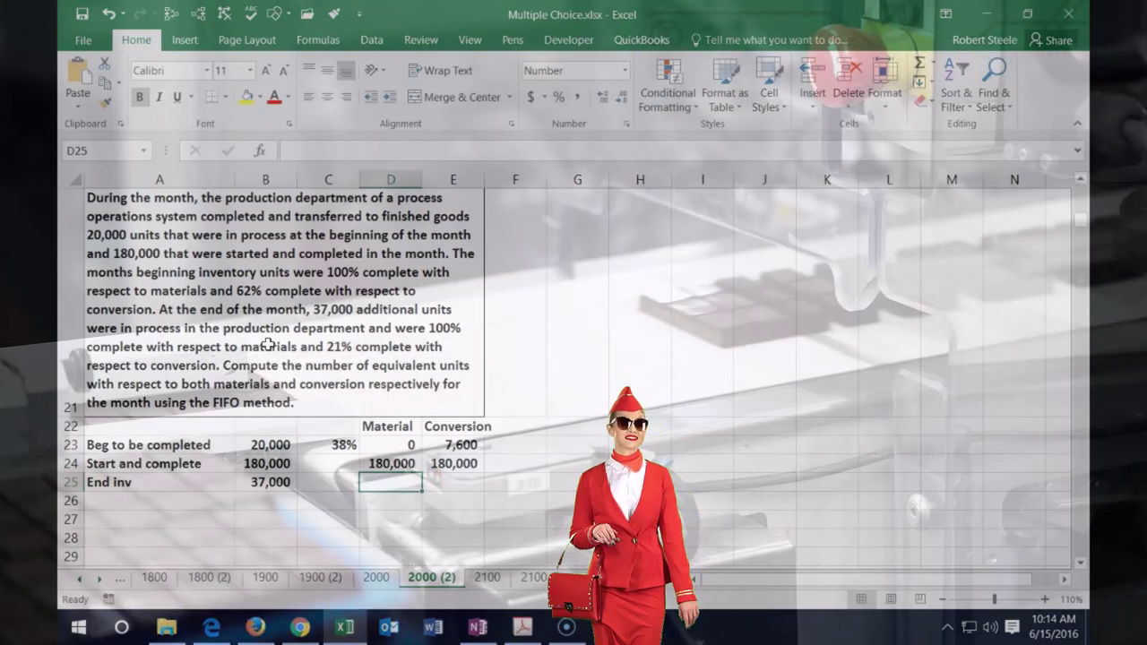
type("=")
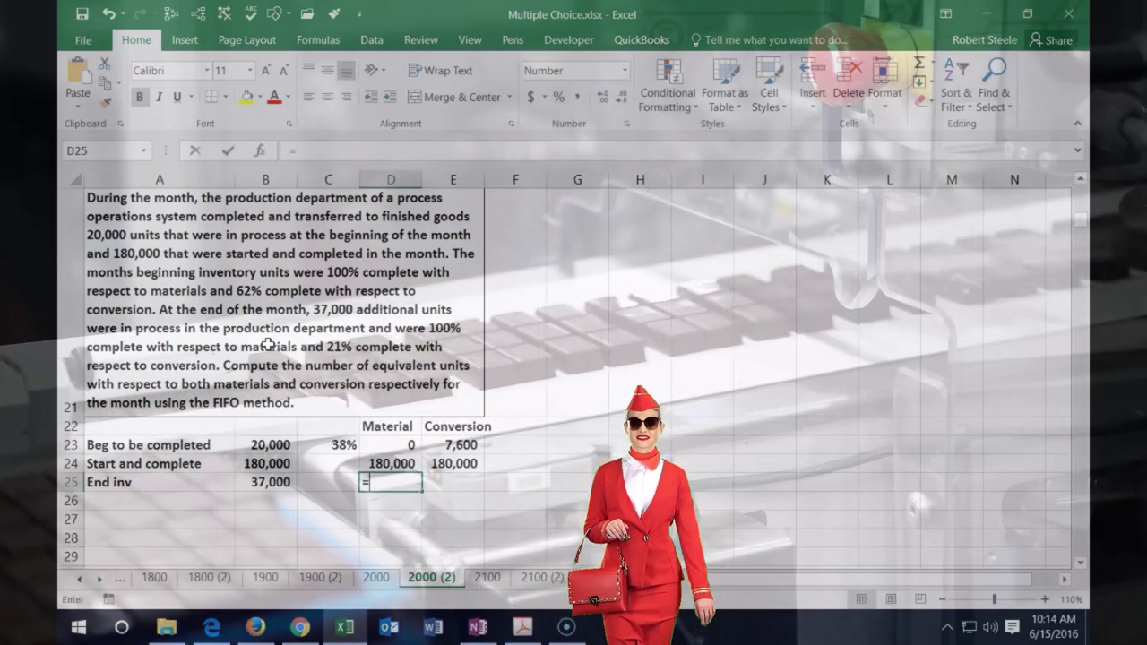
left_click(256, 481)
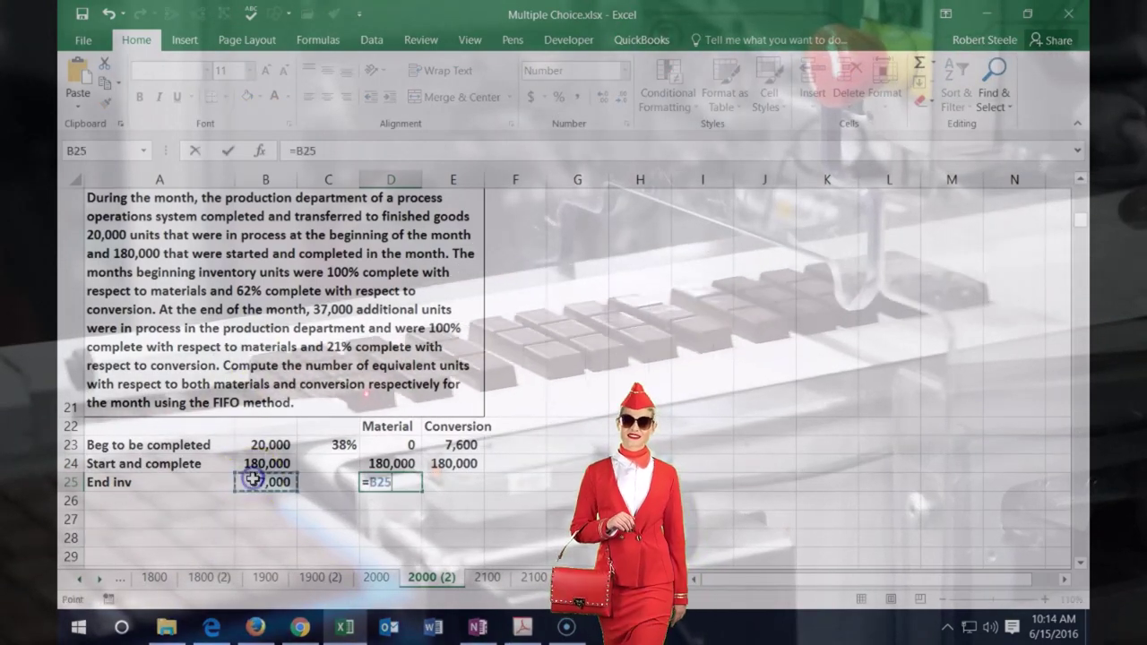
key("Return")
key("Right")
key("Up")
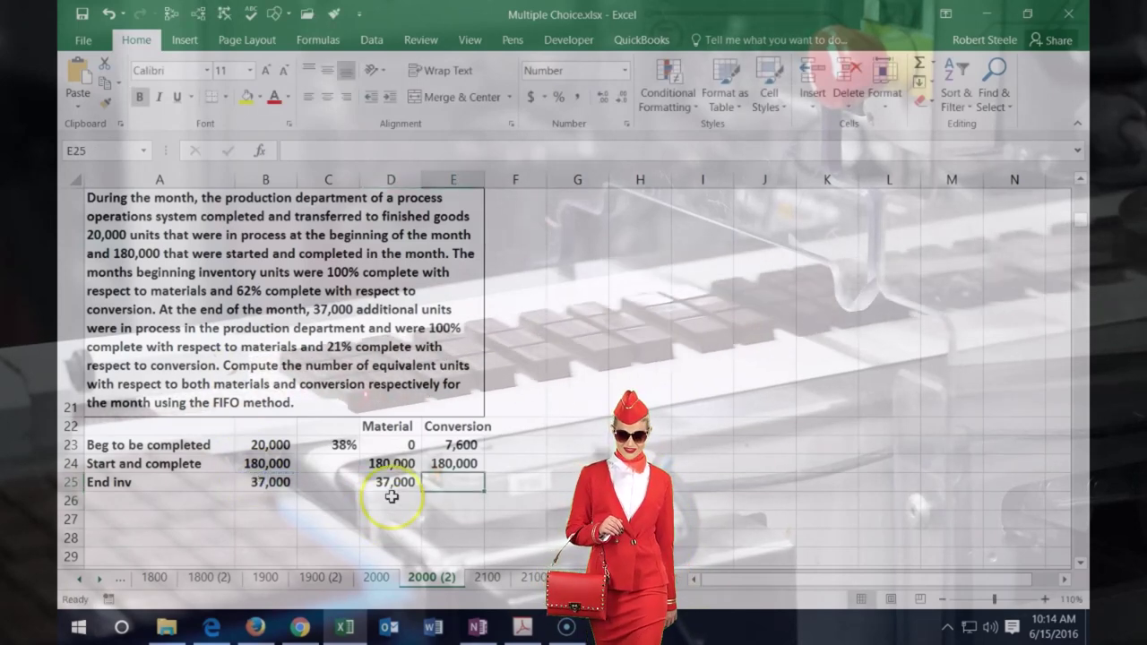
- Enter 0.21 in C25 as the ending inventory's conversion completion and format it as a percentage
left_click(339, 489)
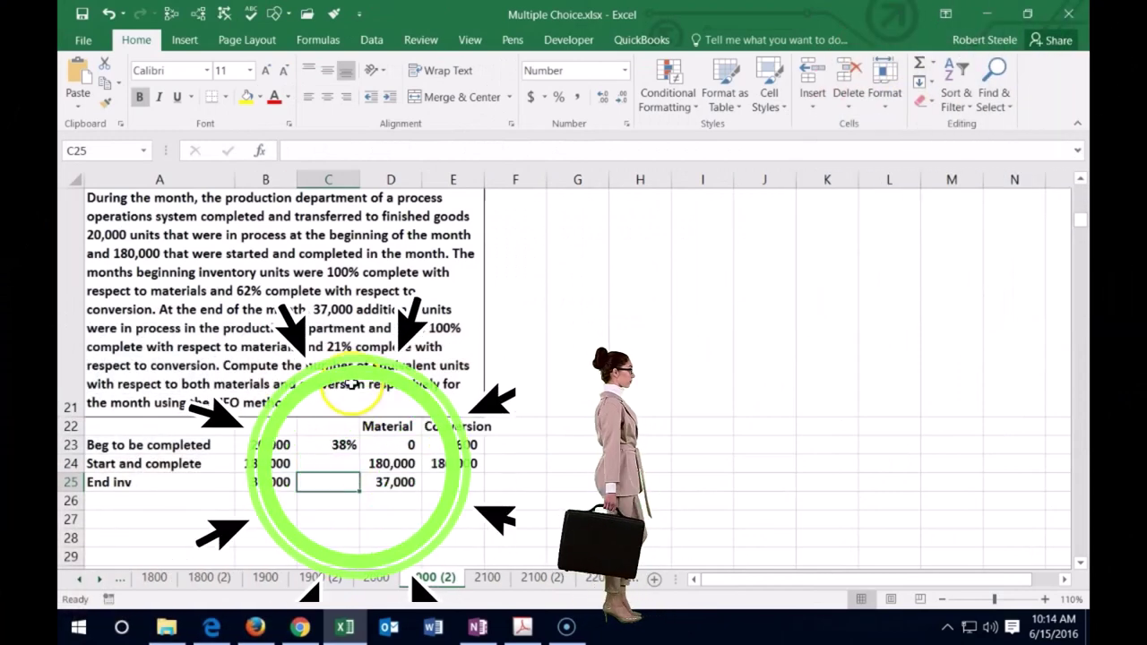
type(".")
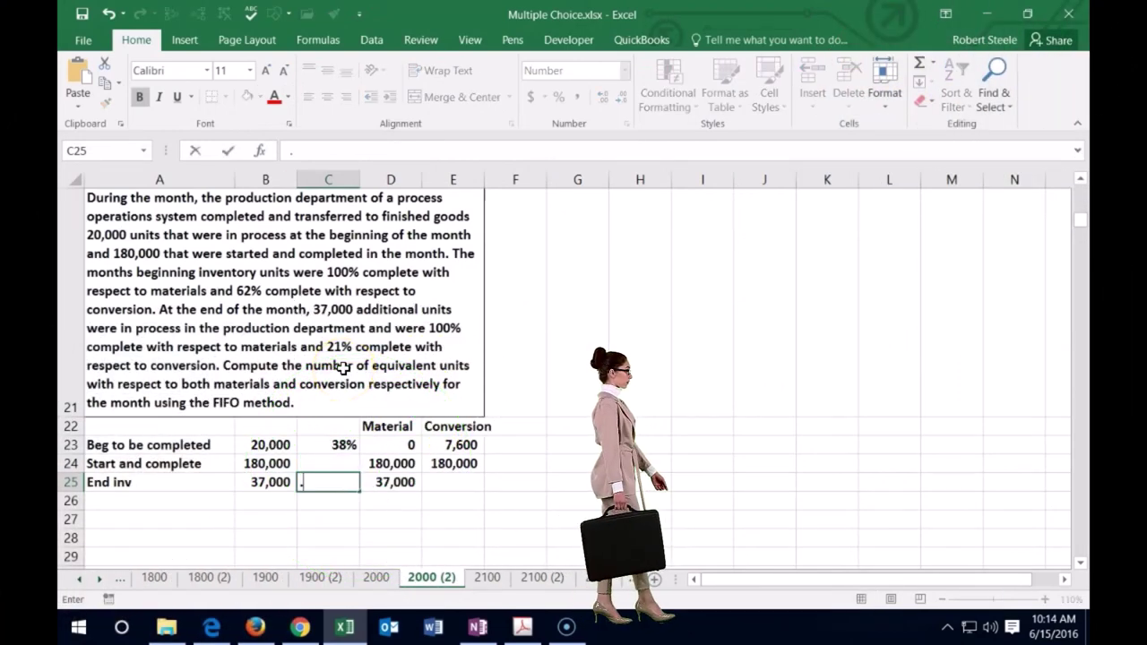
type("21")
key("ctrl+Return")
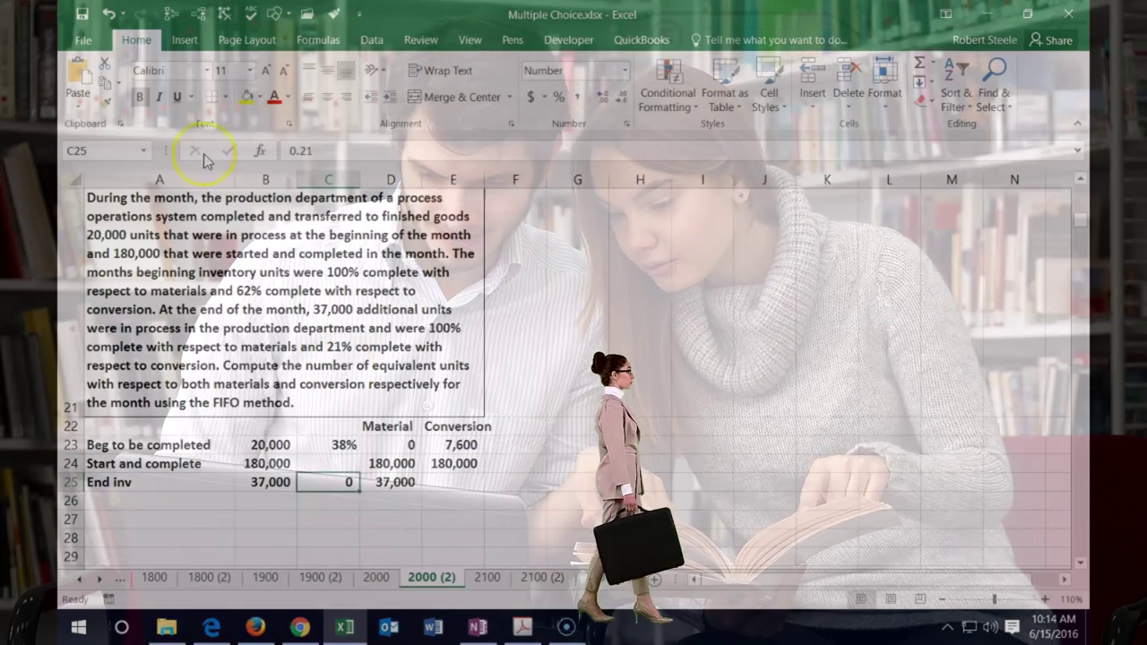
left_click(558, 97)
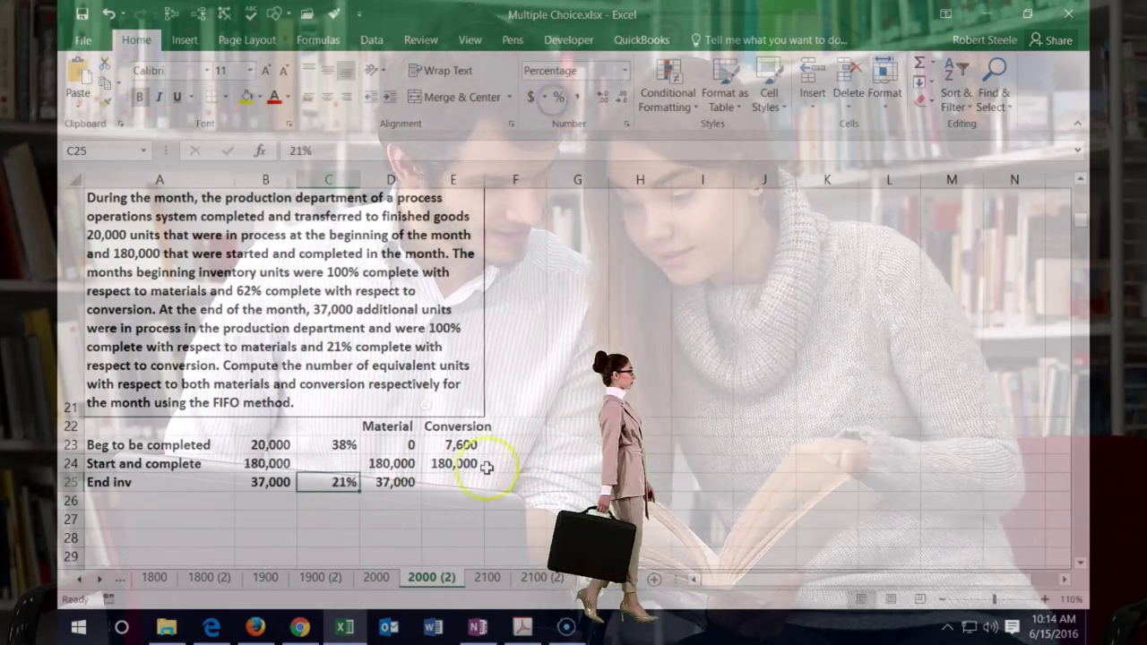
- Calculate the ending inventory's conversion equivalent units in E25 with the formula =B25*C25
left_click(469, 480)
type("=")
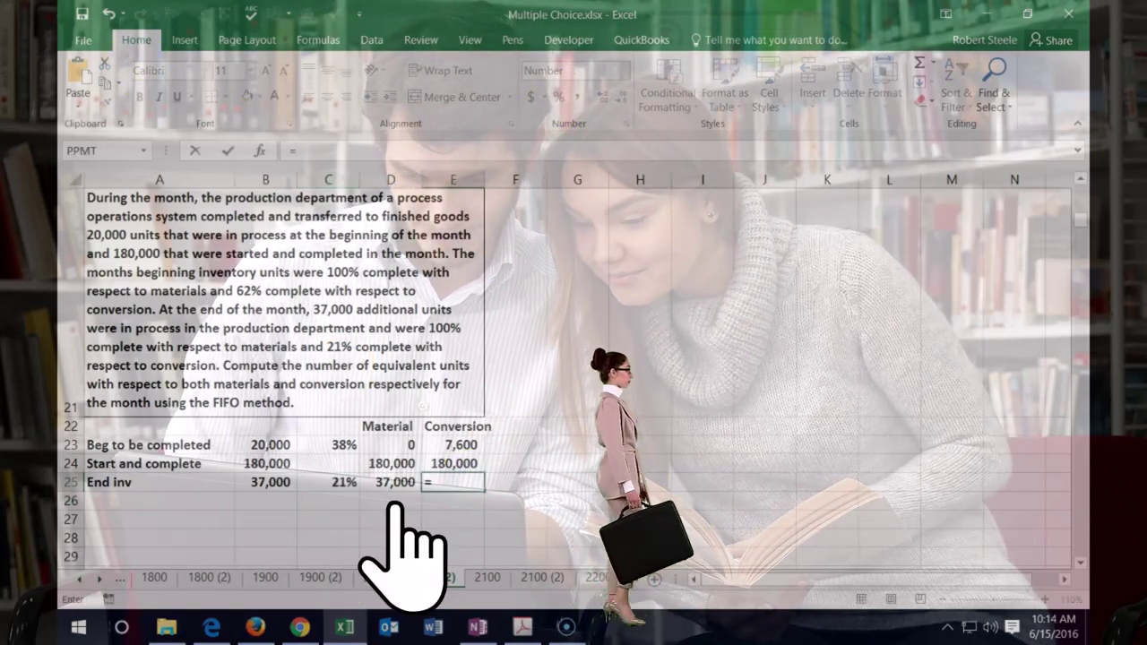
left_click(260, 482)
type("*")
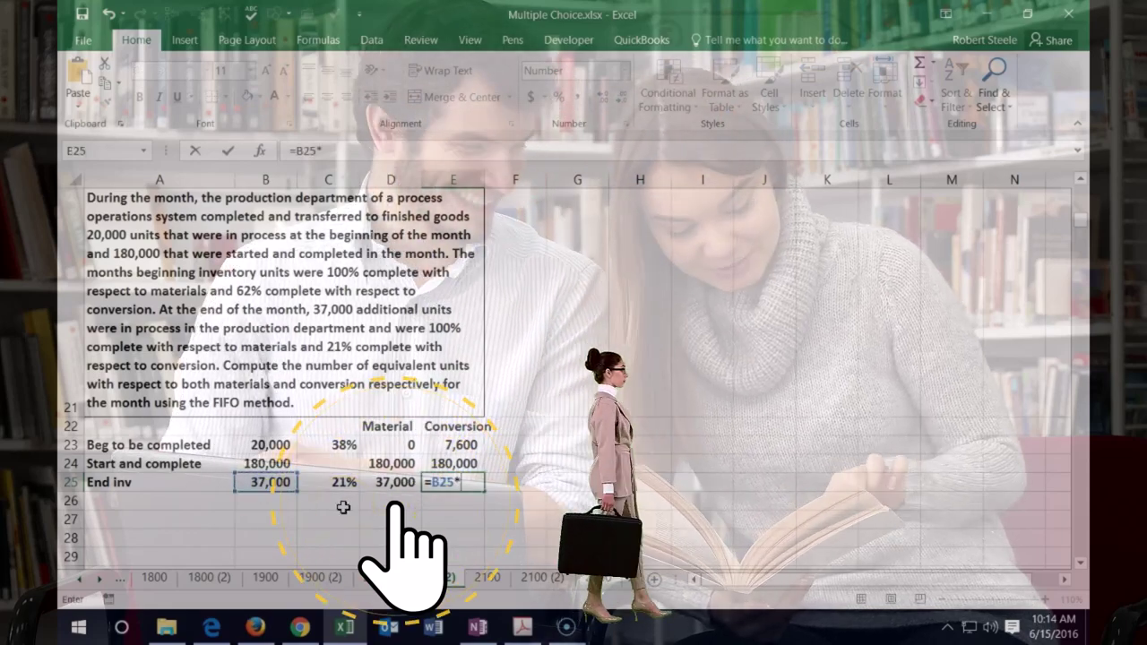
left_click(334, 484)
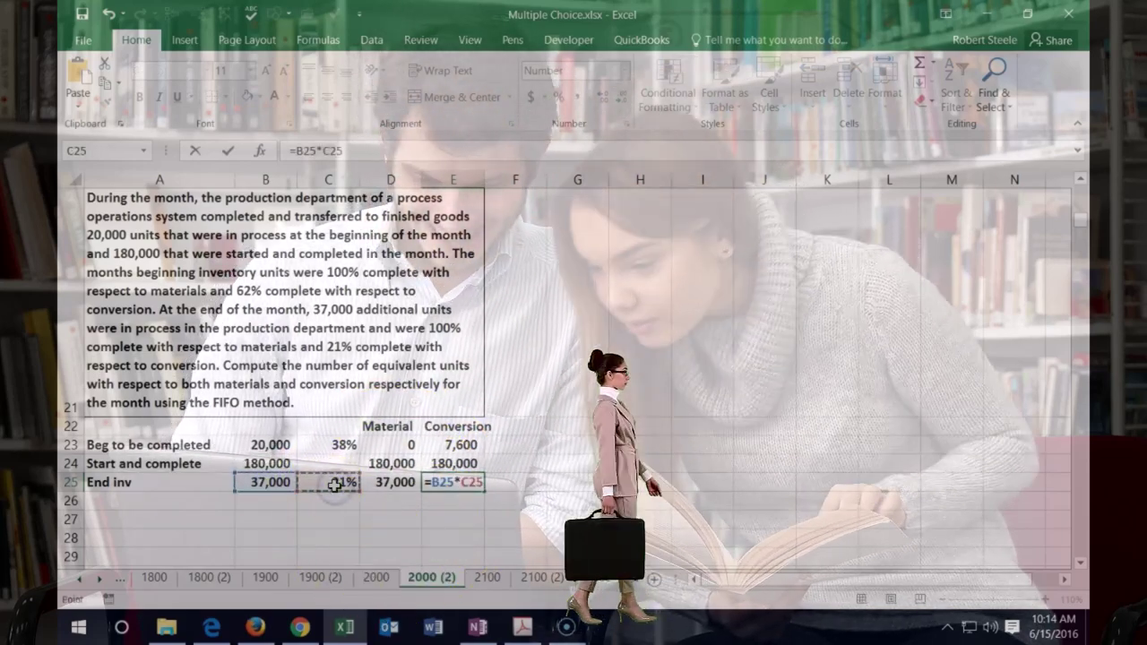
key("ctrl+Return")
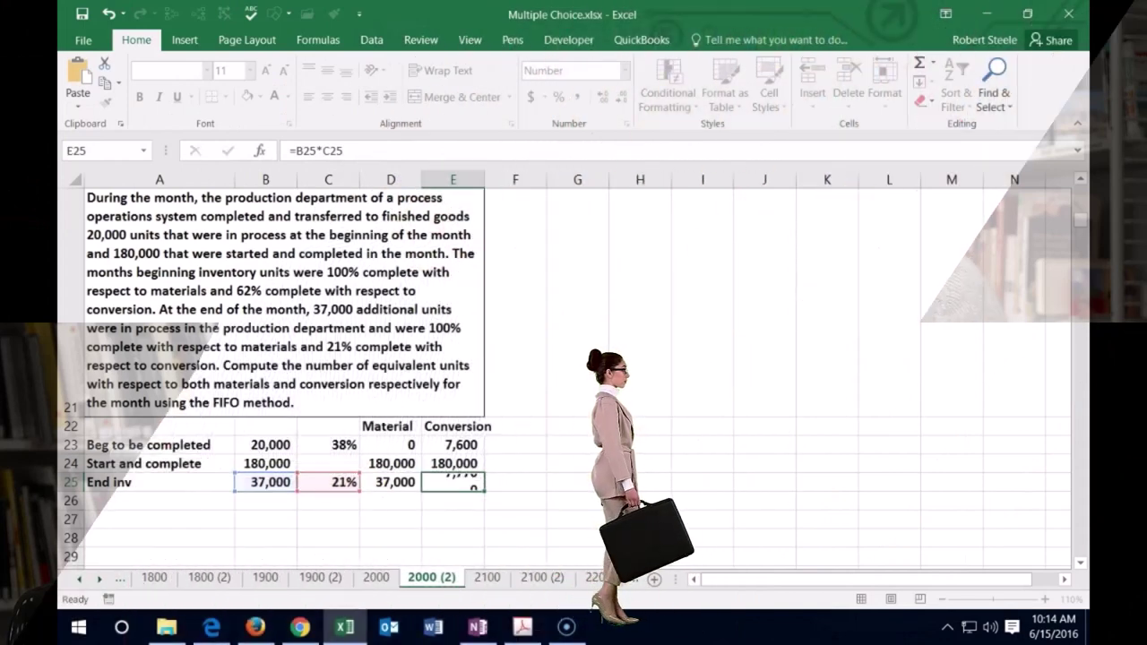
key("Return")
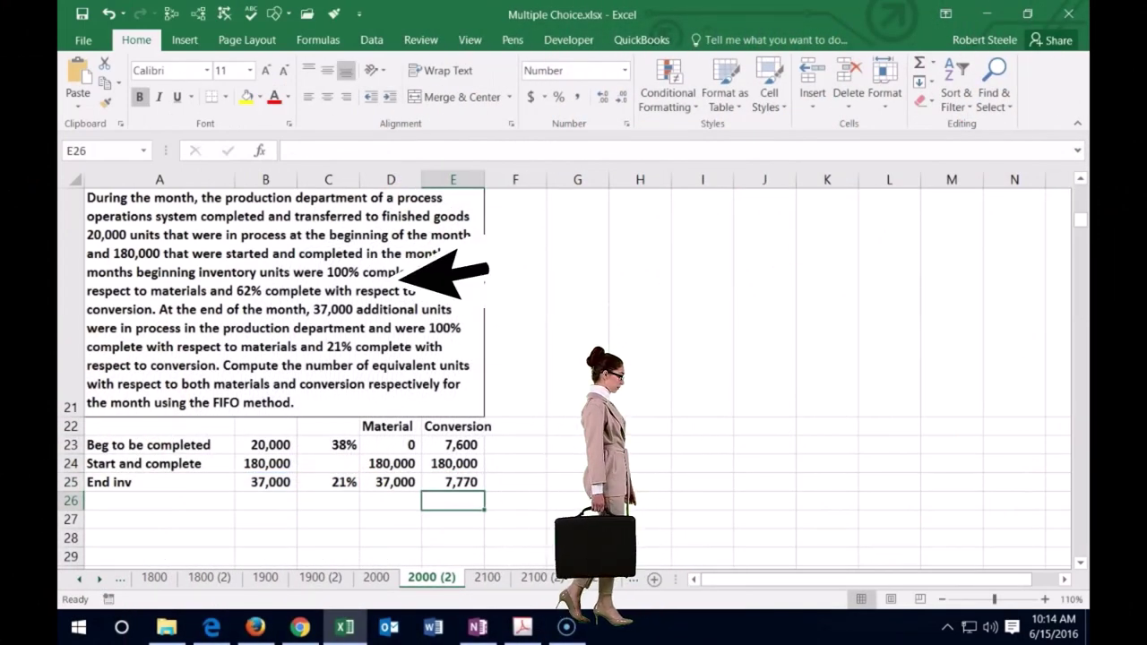
- Total the Material equivalent units in D27 by summing D23:D25
key("Return")
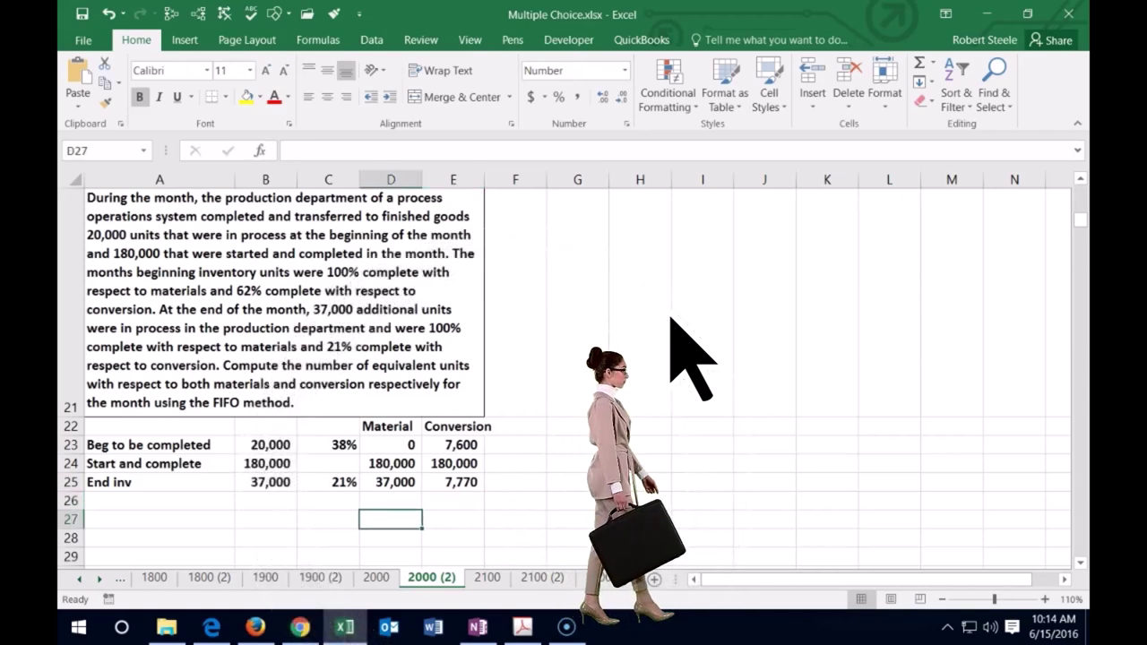
type("=sum(")
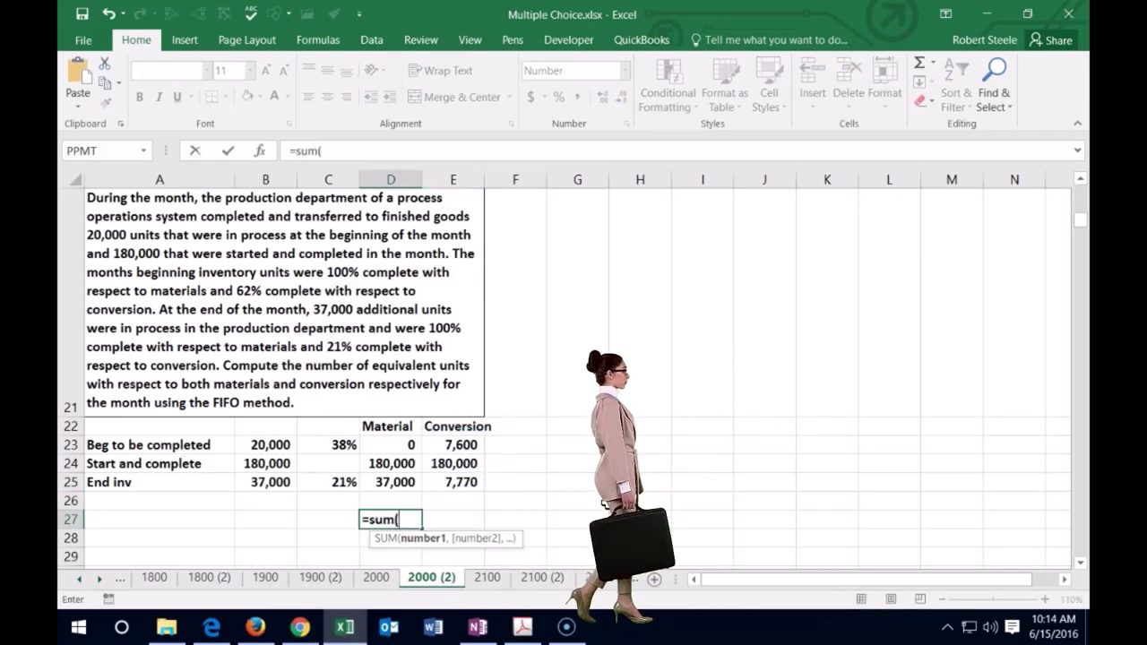
left_click_drag(402, 443, 397, 483)
key("Return")
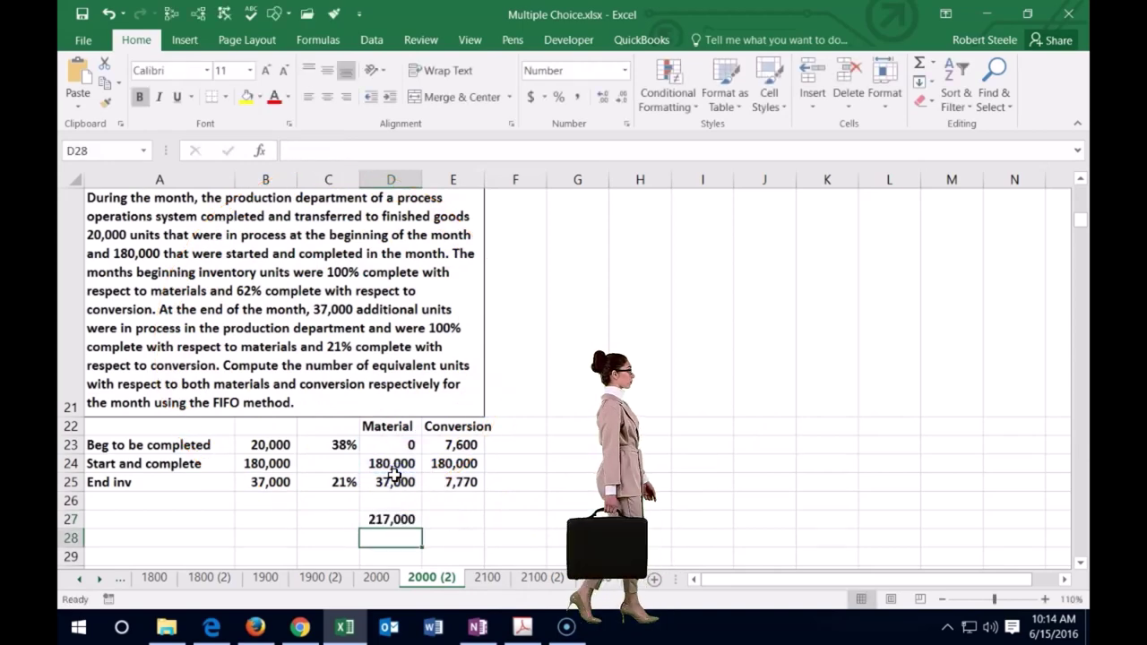
- Total the Conversion equivalent units in E27 by summing E23:E25
type("=sum(")
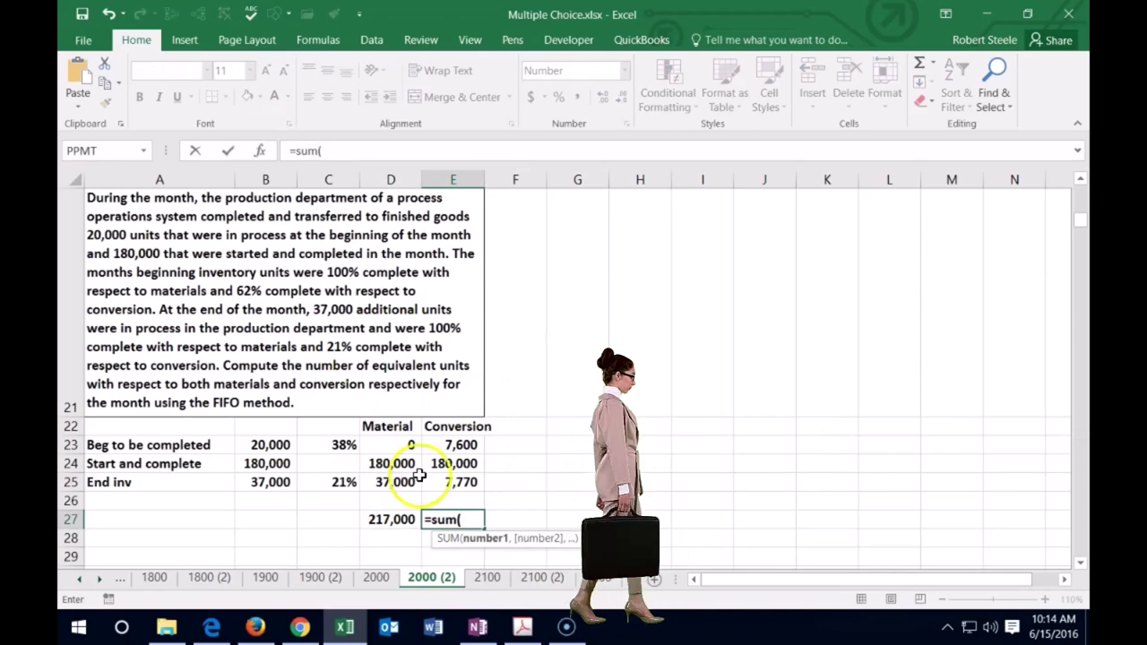
left_click_drag(432, 448, 432, 476)
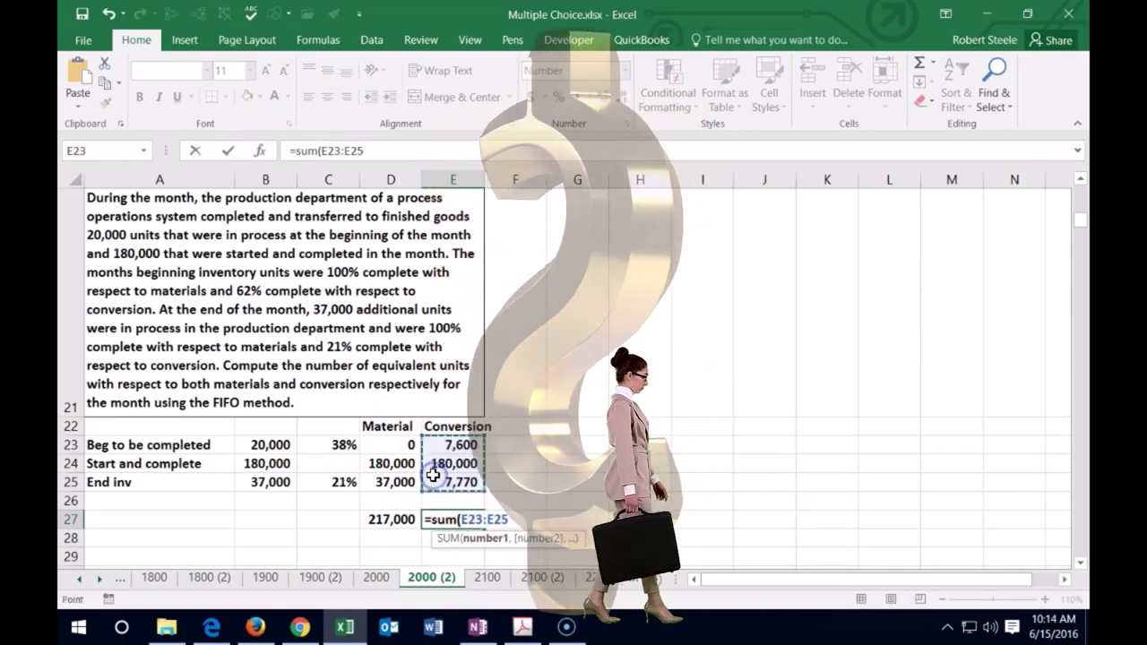
key("Return")
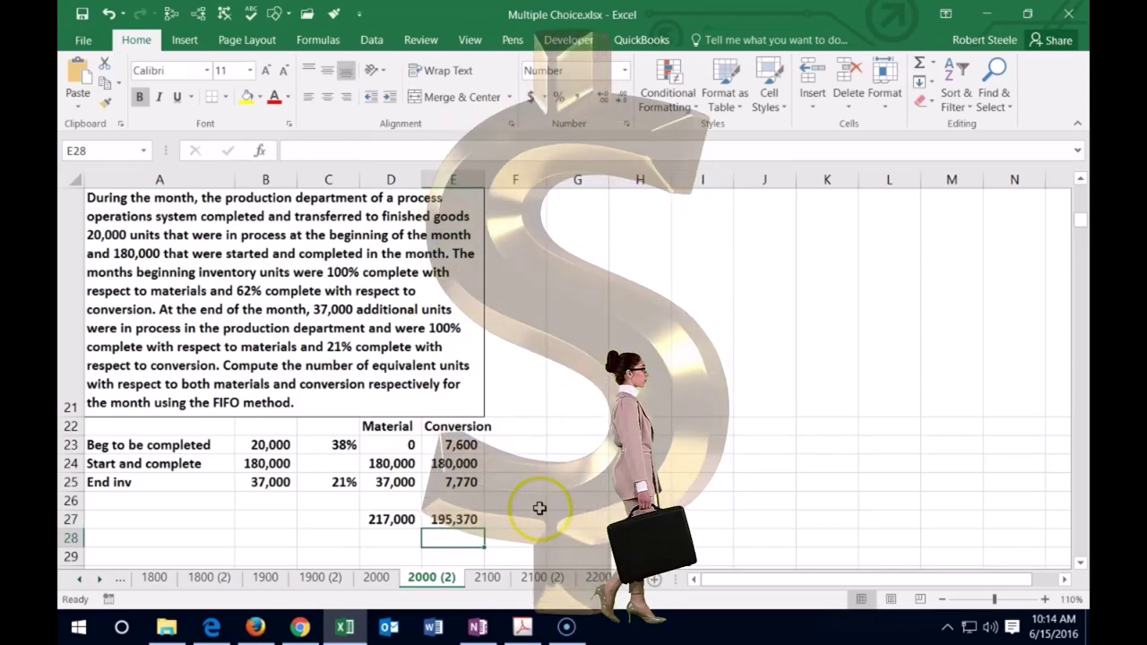